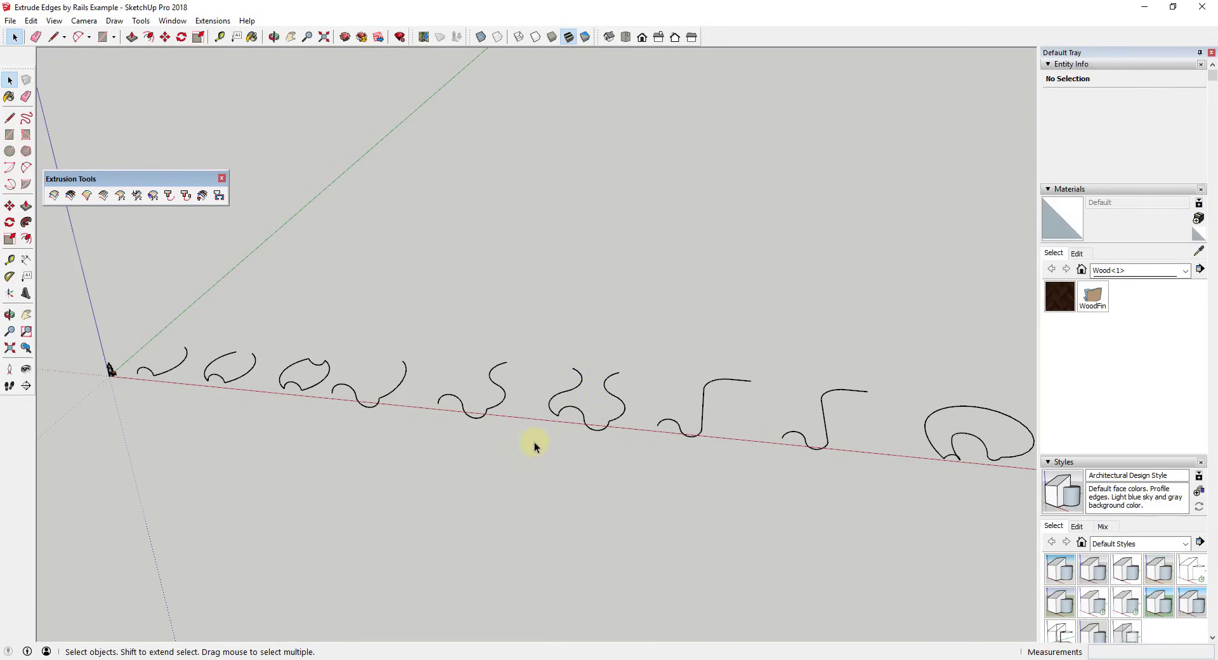
Zoom and orbit to the first curve set and select the 3' 6"-radius, 12-segment arc.
scroll(407, 337, "down", 2)
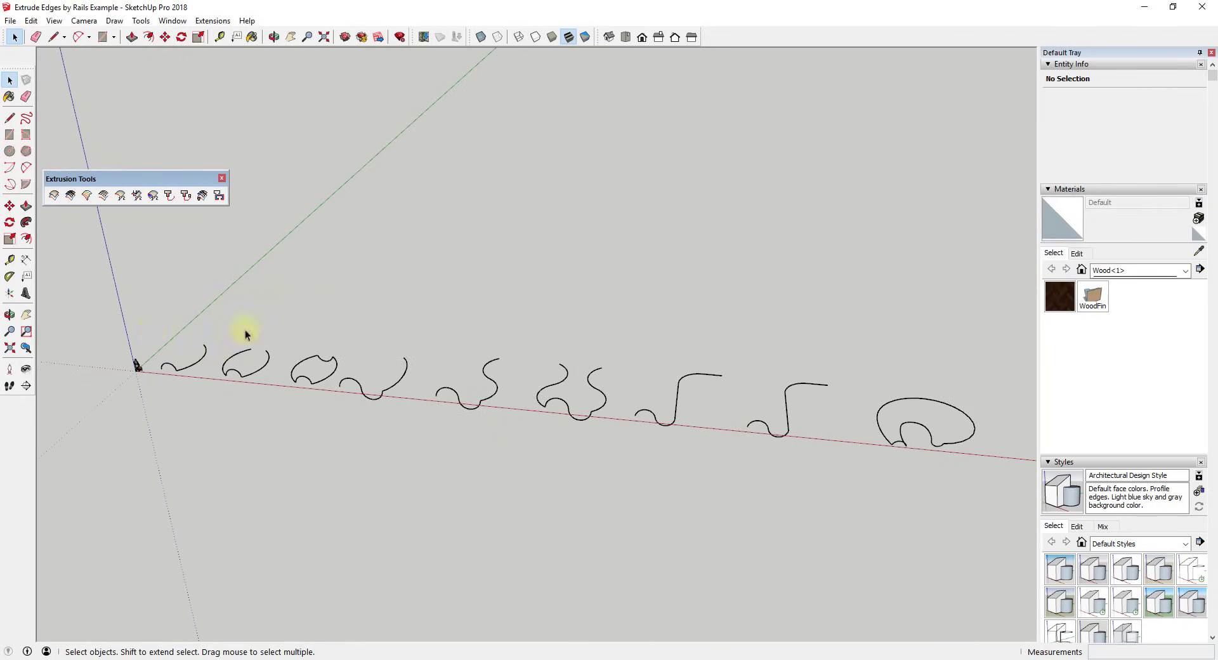
scroll(246, 335, "up", 5)
middle_click_drag(237, 398, 544, 380, "shift")
scroll(540, 374, "up", 2)
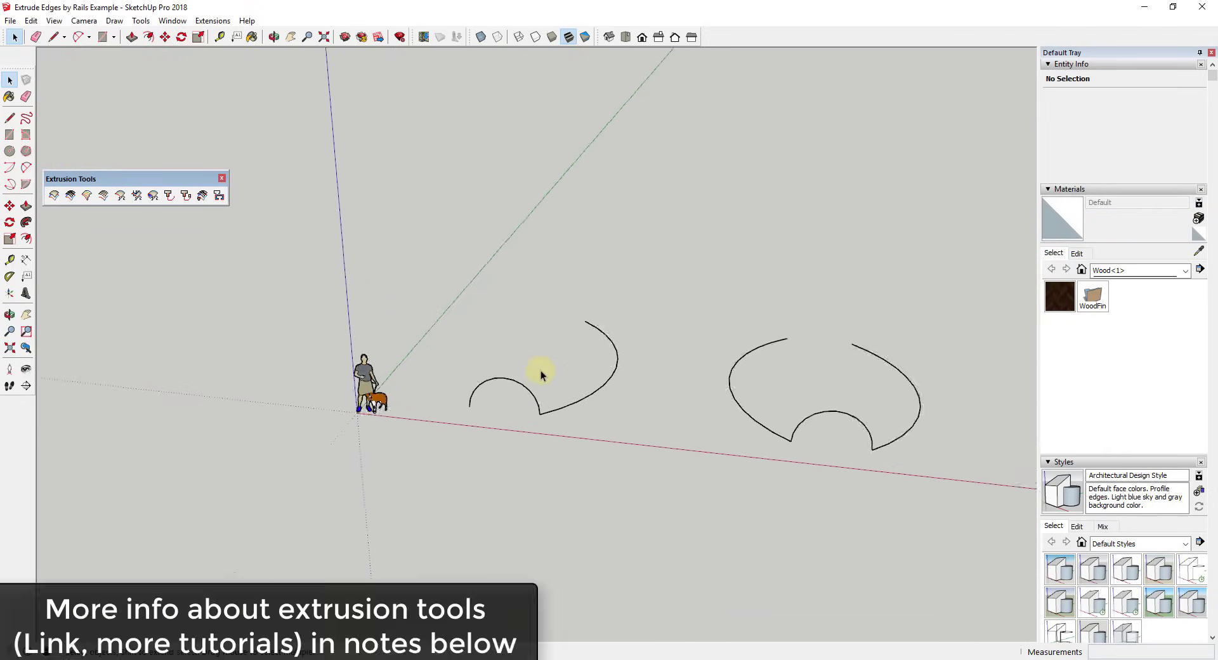
scroll(540, 375, "up", 2)
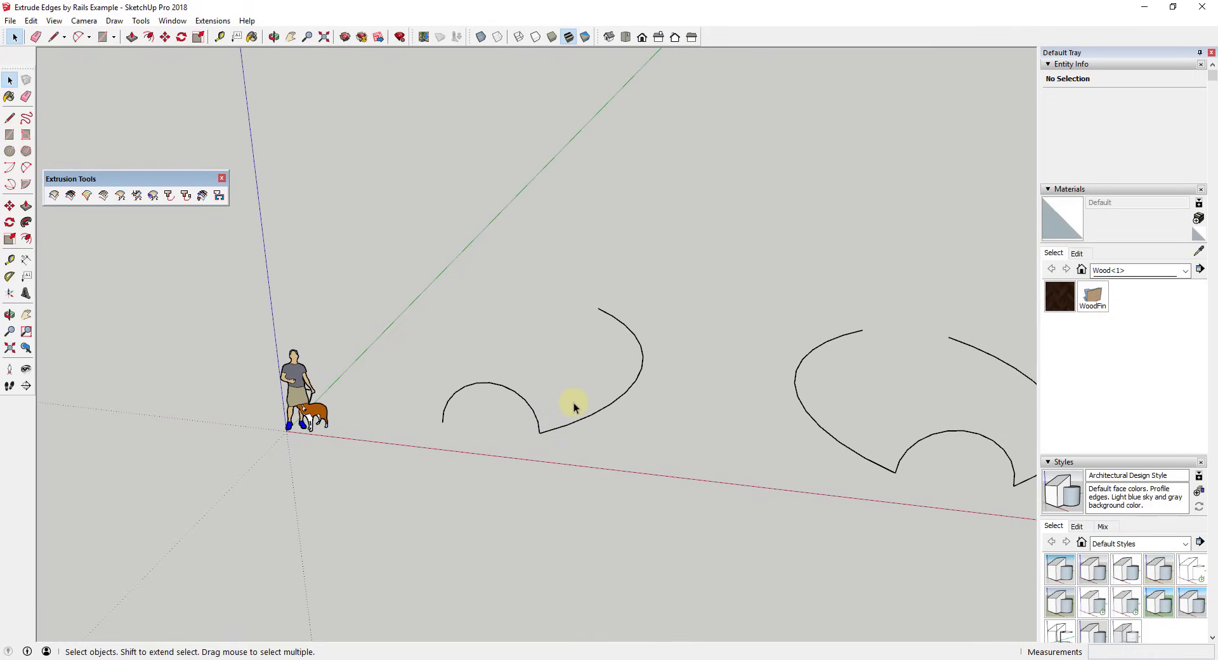
scroll(551, 463, "up", 2)
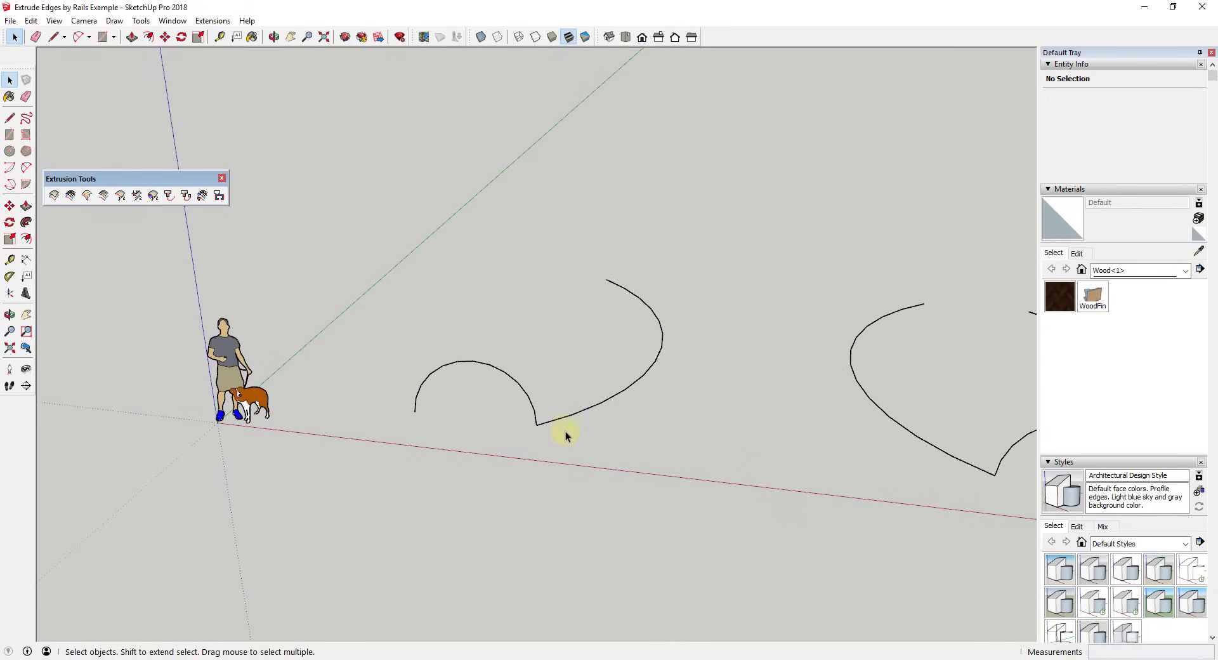
middle_click_drag(566, 435, 550, 425)
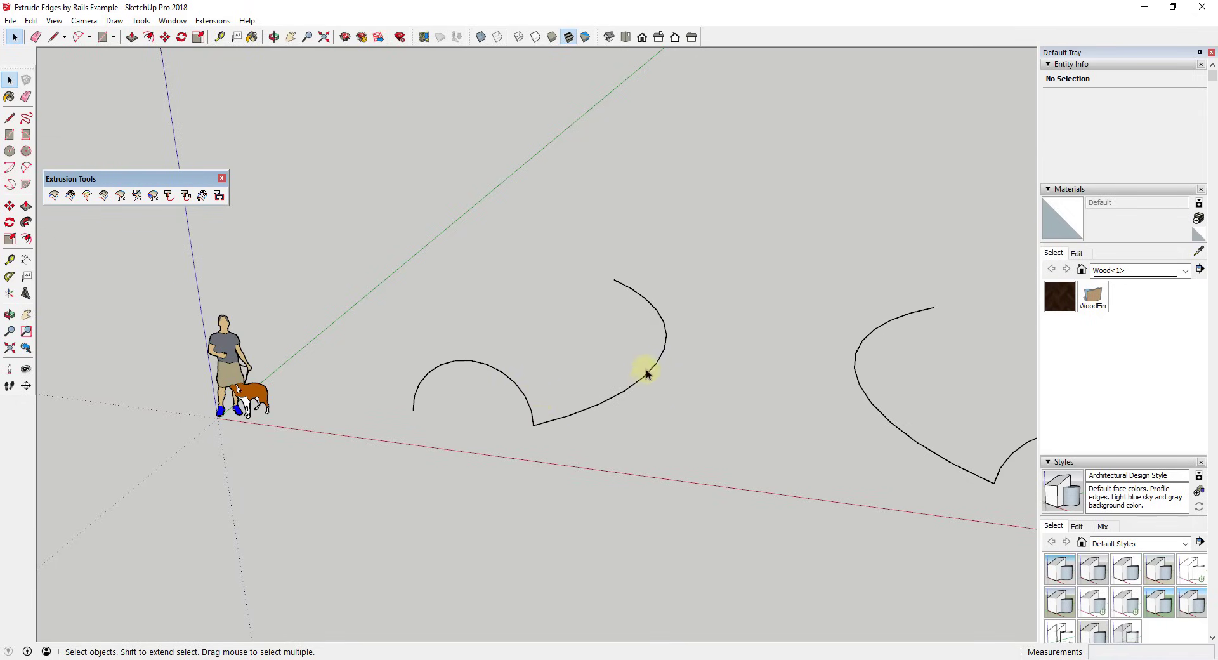
left_click(524, 396)
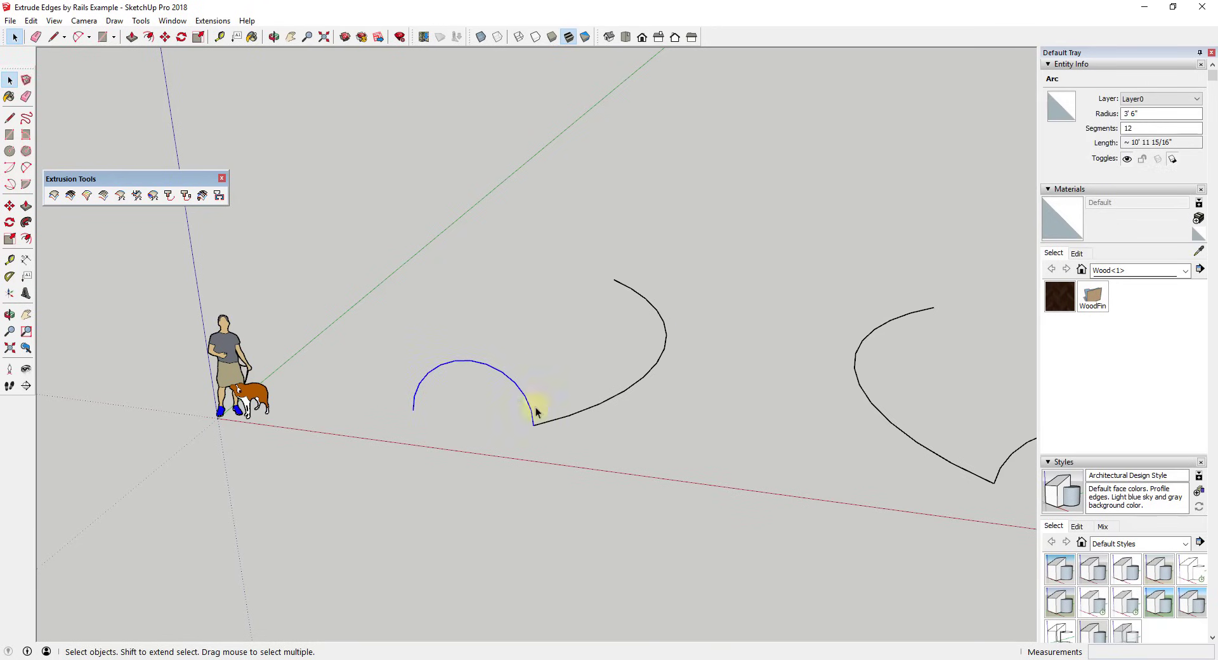
Run Extrude Edges by Rails with the small arc as profile and the long curve as both rails.
left_click(508, 442)
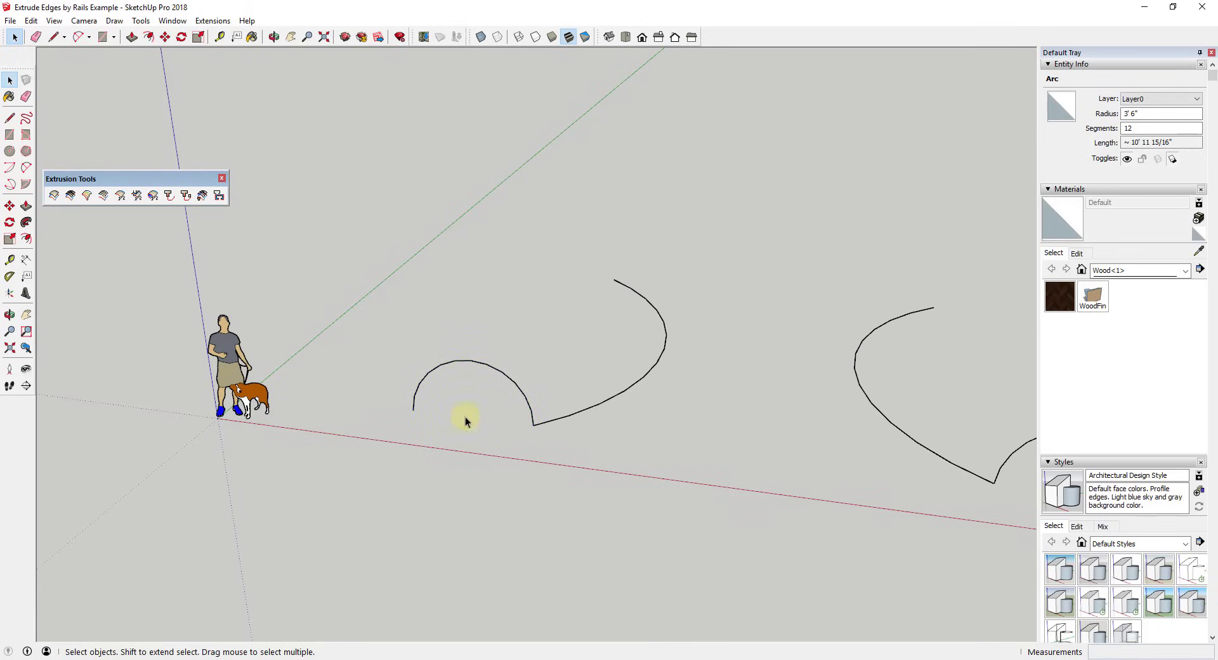
left_click(54, 196)
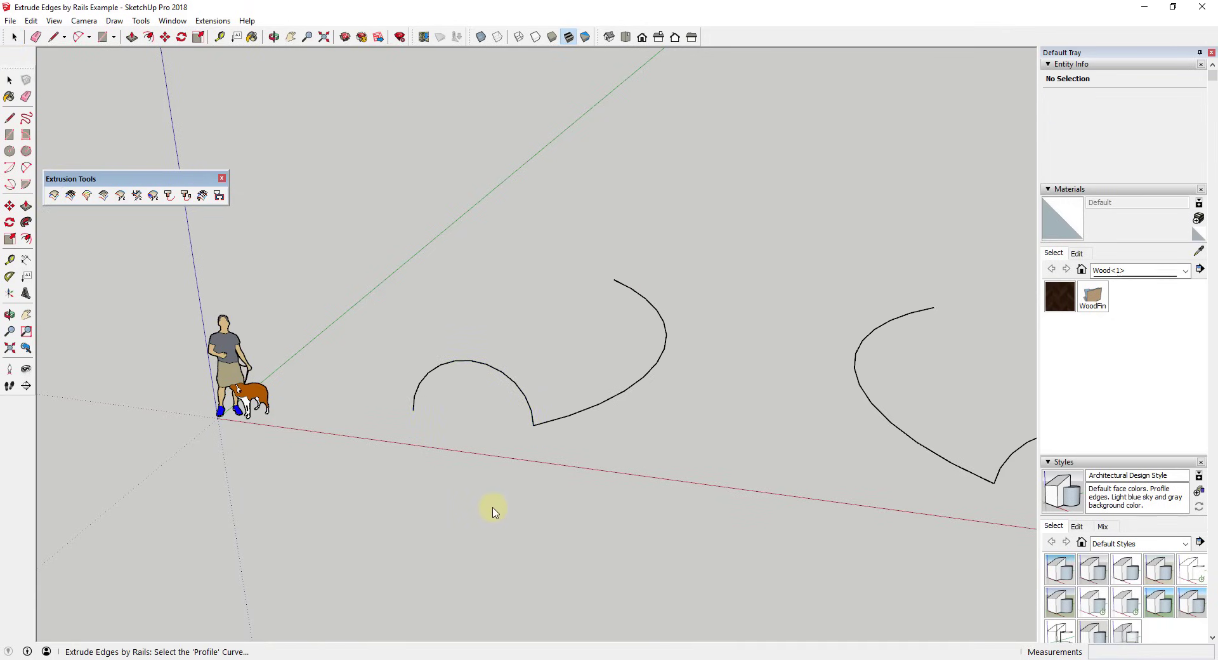
left_click(512, 381)
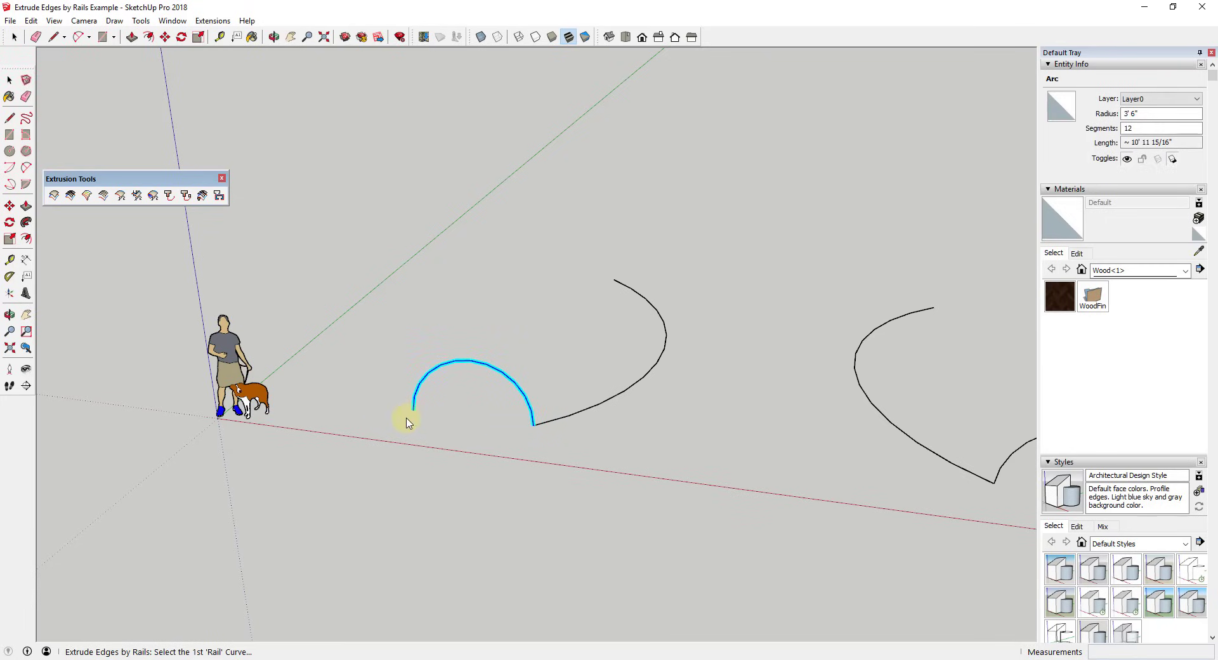
left_click(599, 411)
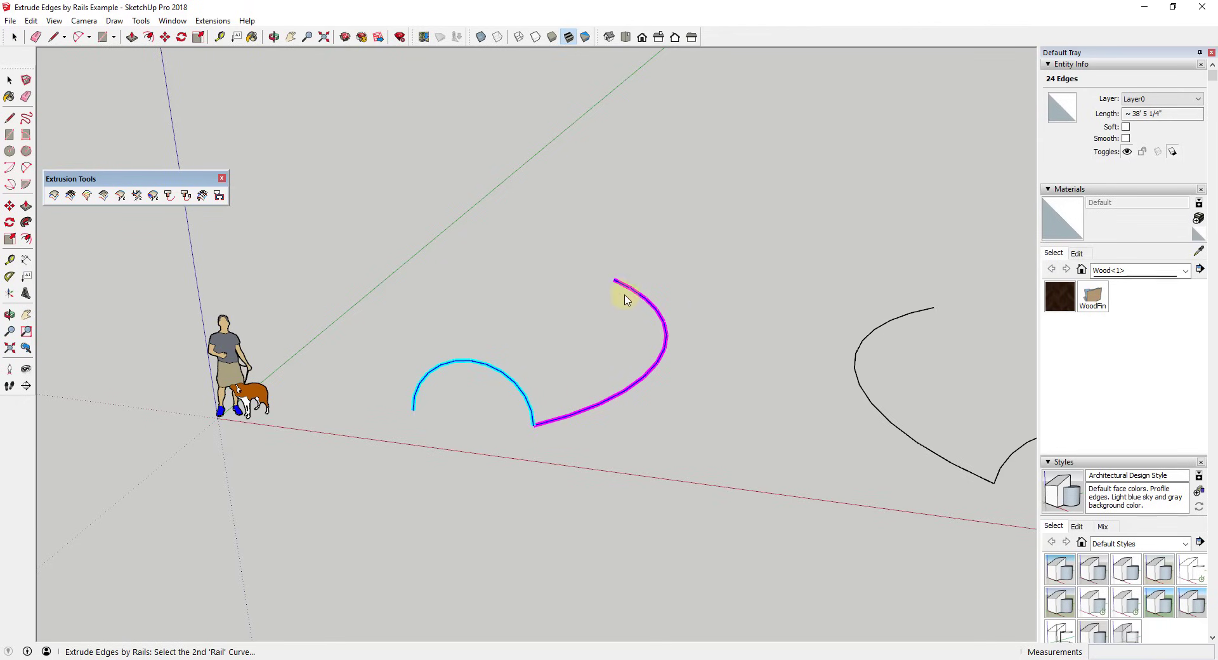
left_click(633, 389)
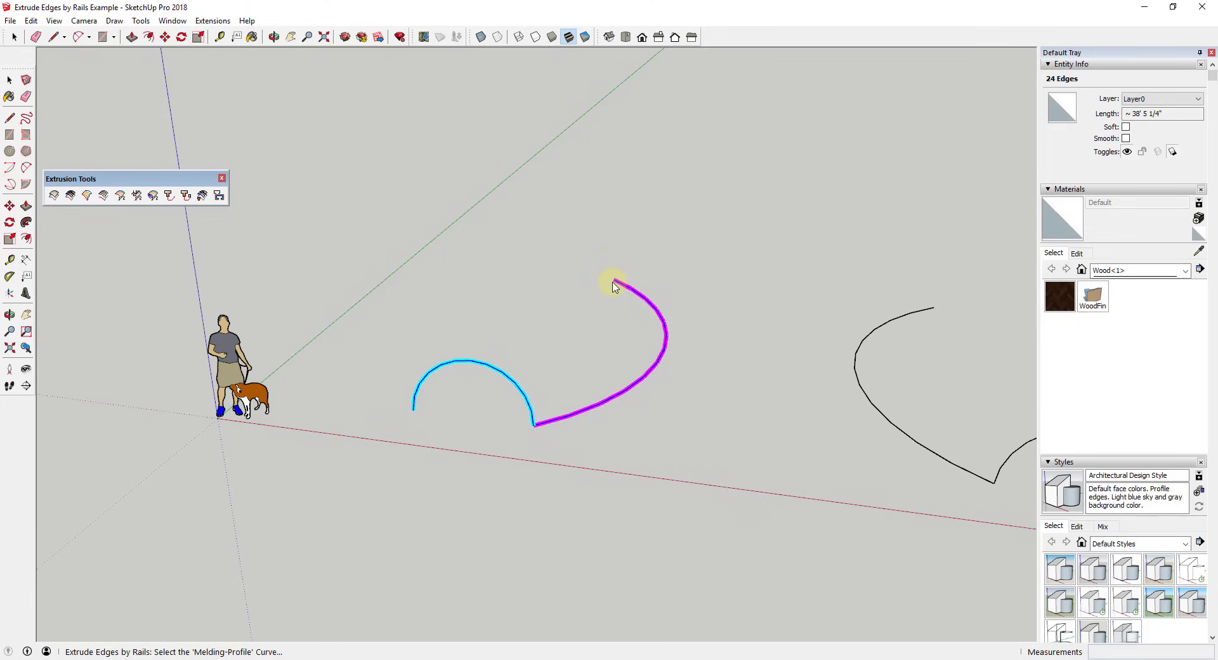
Use the arc as melding profile, with reversed faces, quad faces, and the original curves kept.
left_click(524, 398)
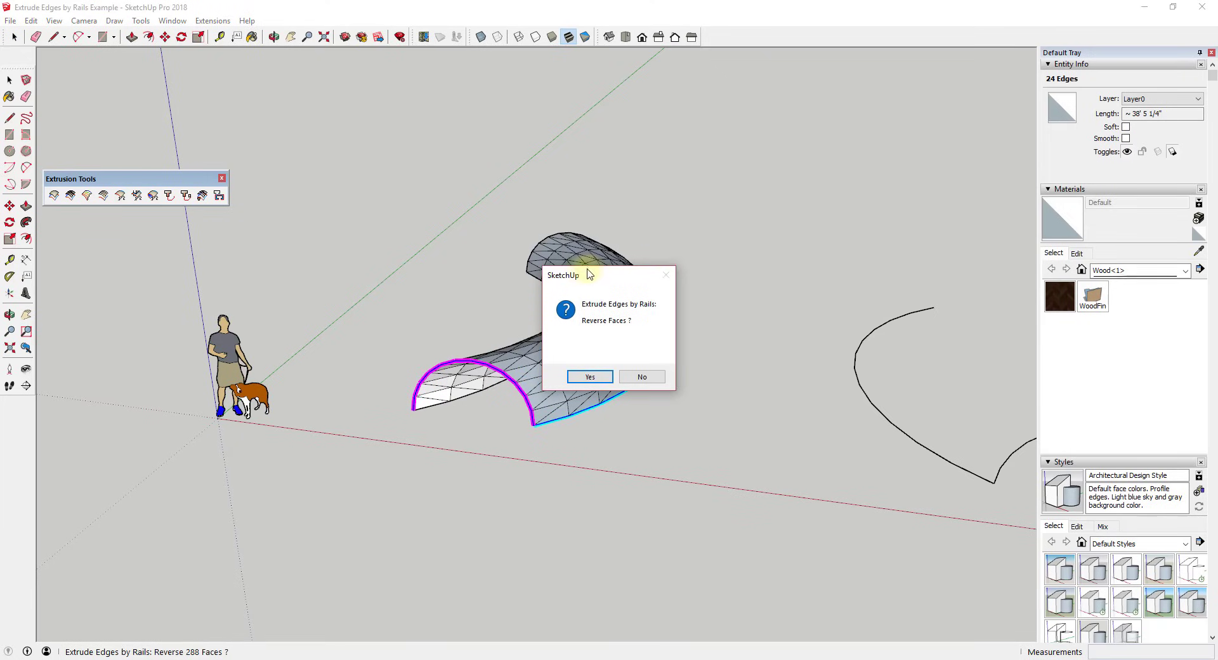
left_click_drag(585, 273, 719, 222)
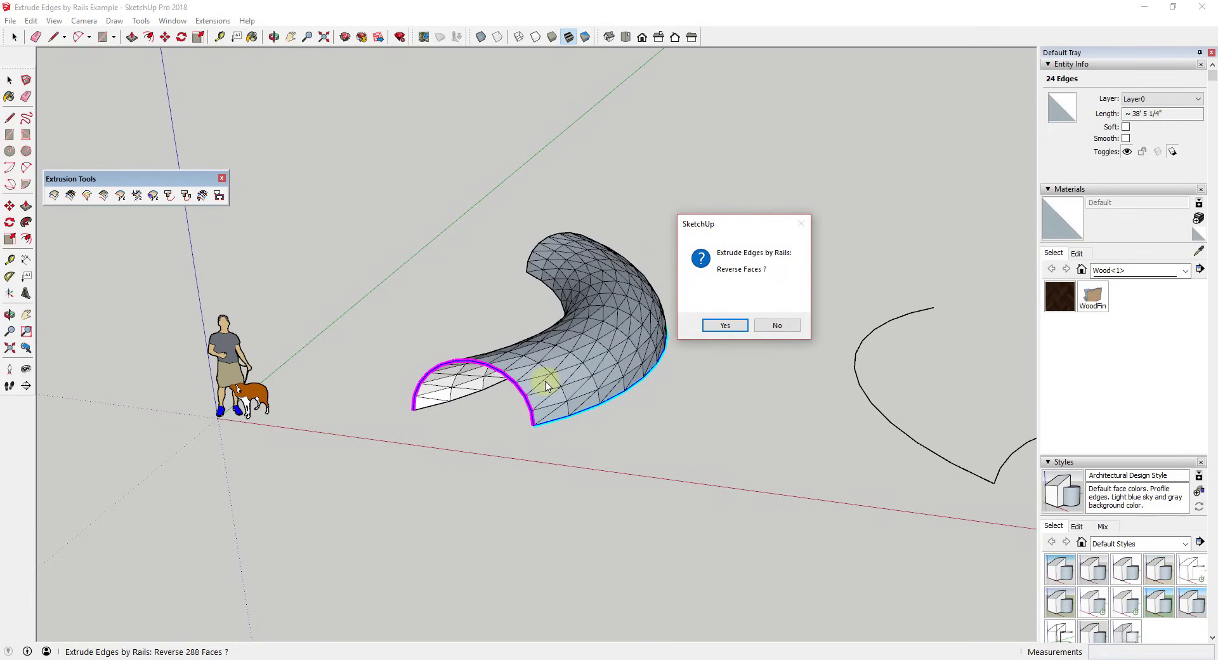
left_click(724, 326)
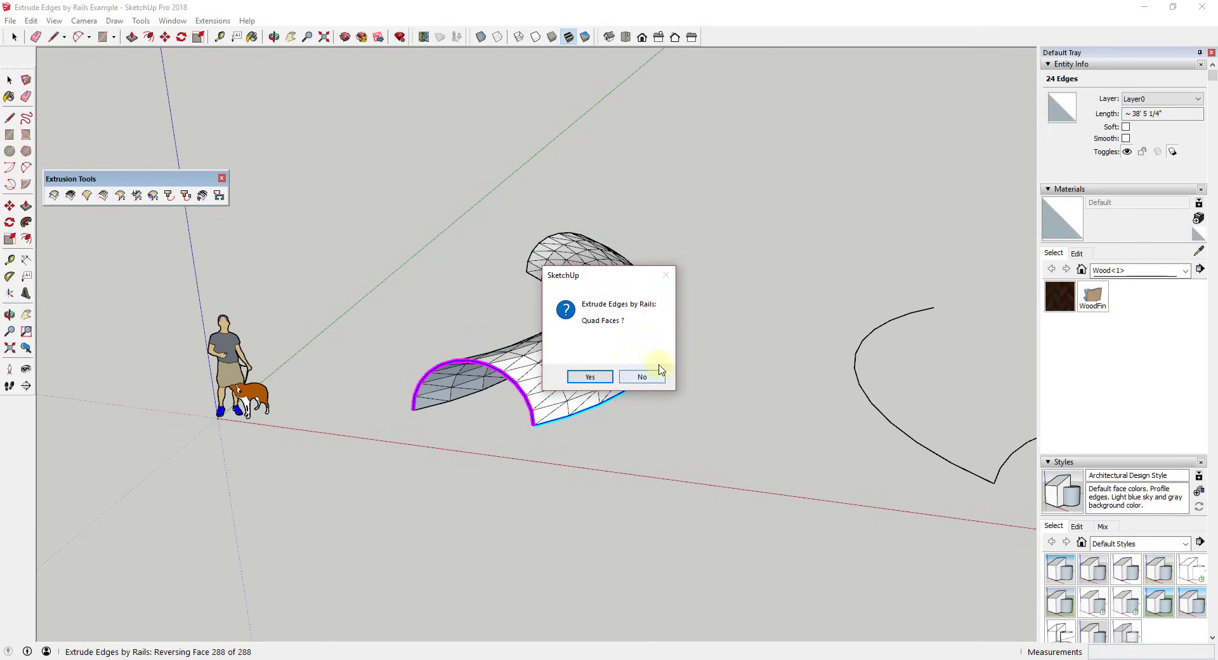
left_click_drag(603, 277, 779, 231)
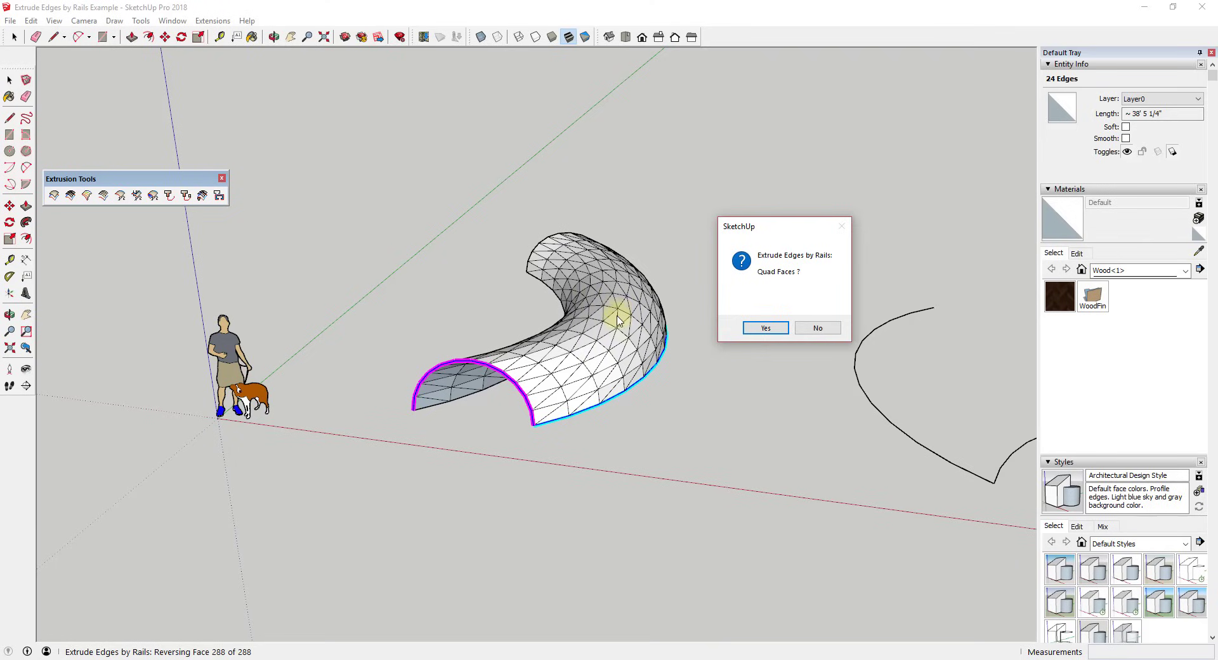
left_click(766, 329)
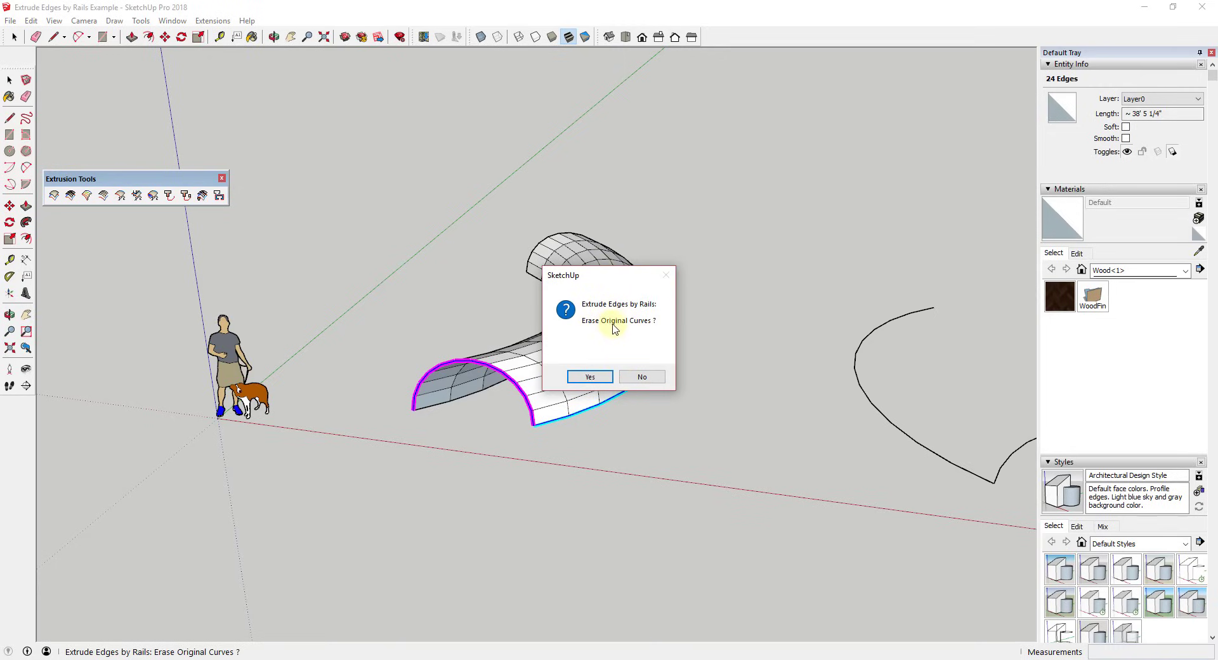
left_click(642, 377)
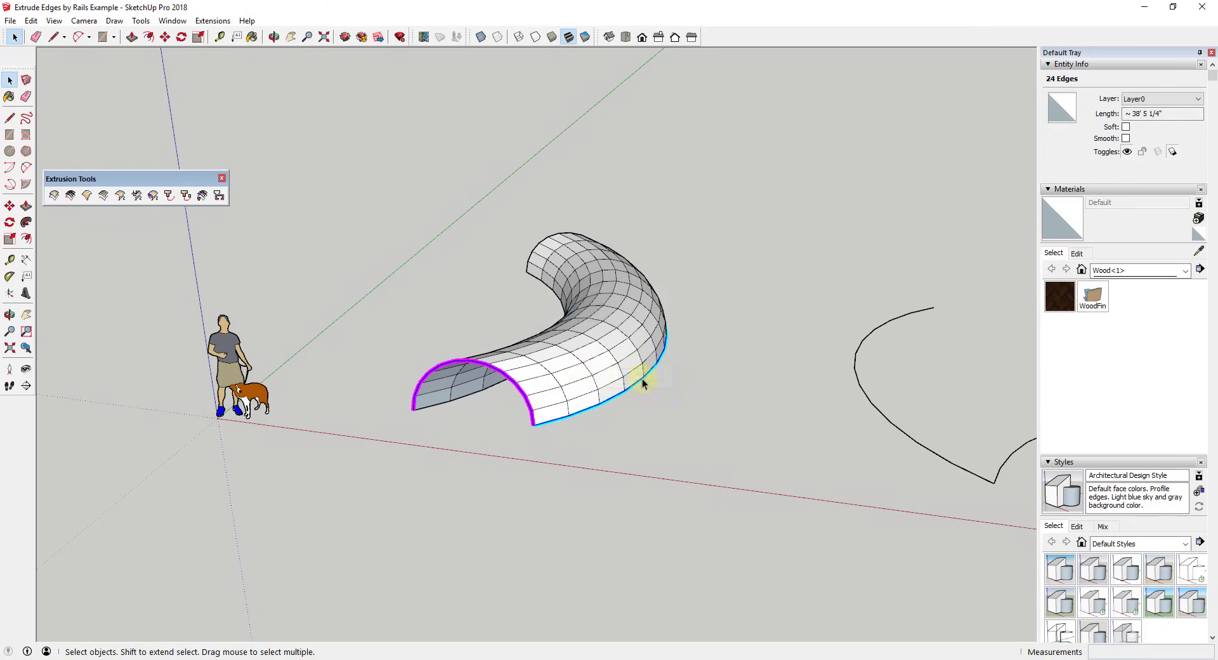
Move the arch surface group up and away from its curves.
middle_click_drag(631, 373, 577, 429)
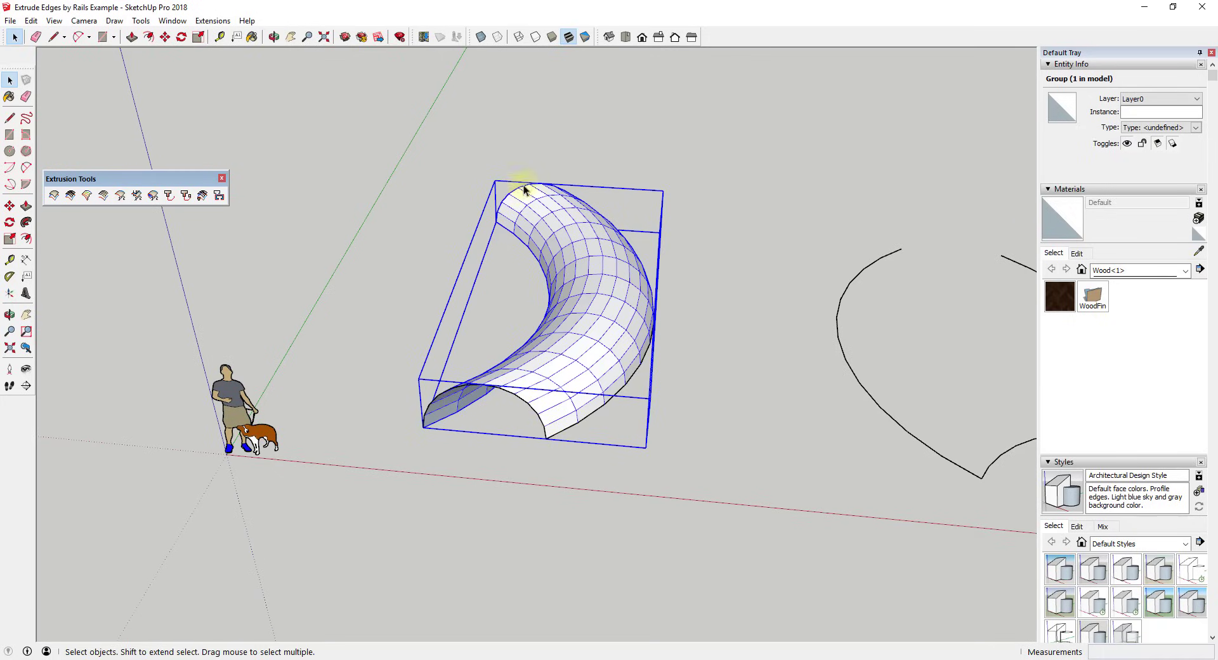
key("m")
left_click(597, 373)
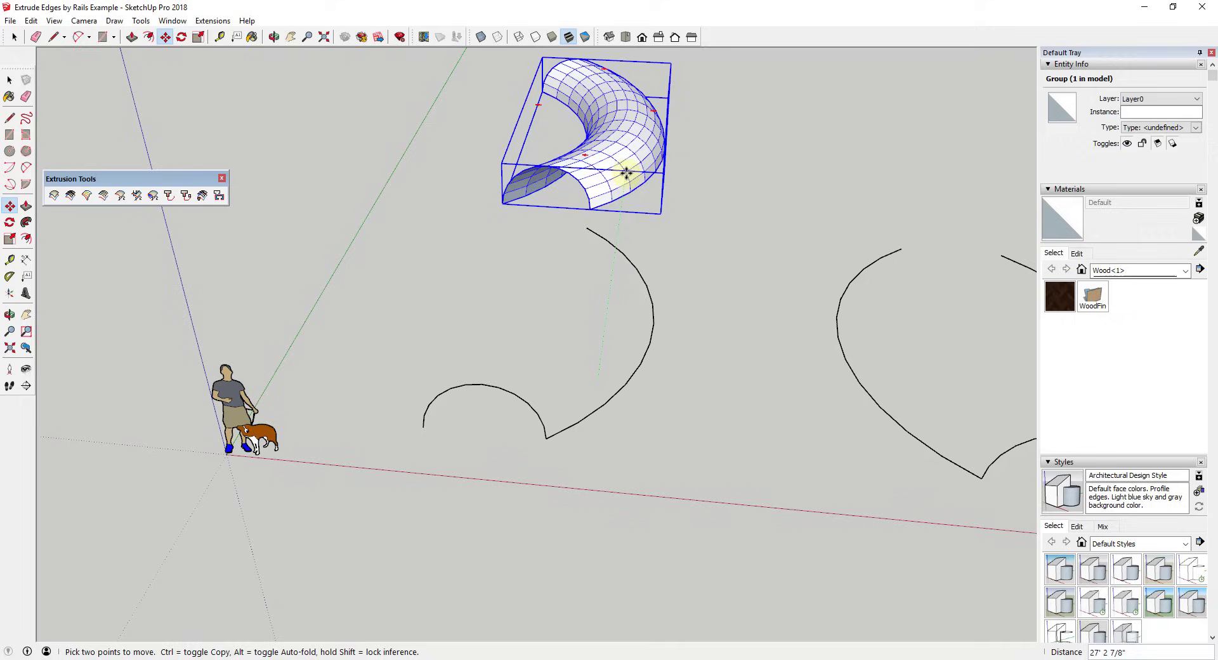
left_click(626, 172)
key("space")
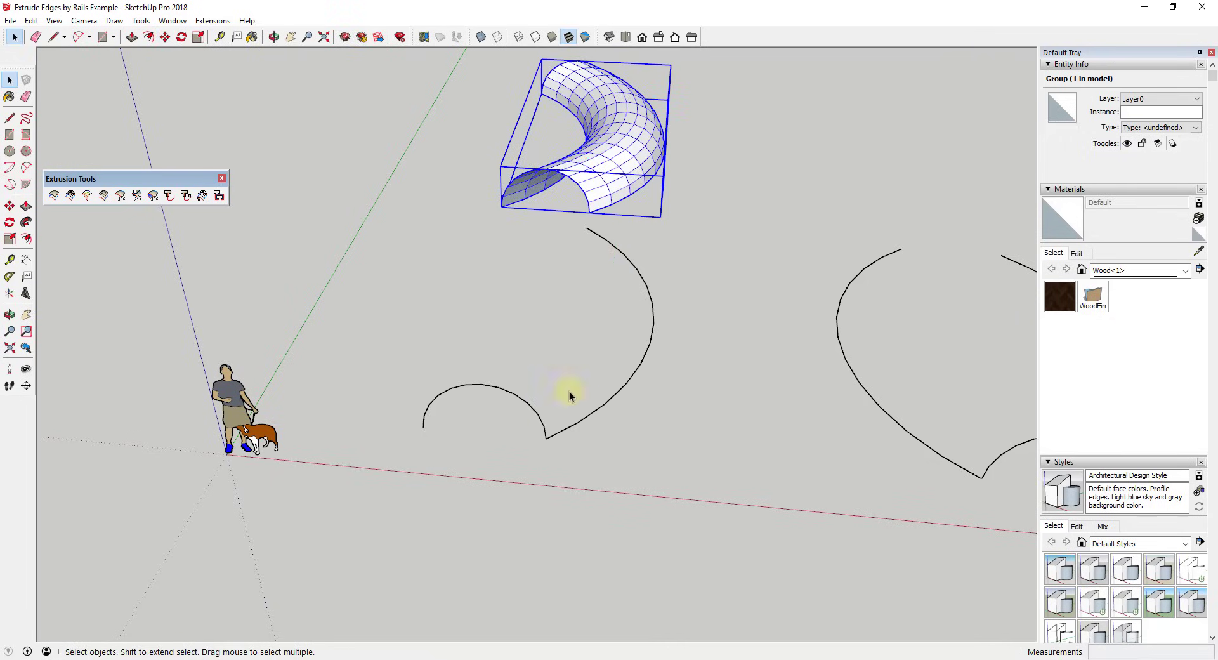
Zoom and orbit to frame the dome curve set.
scroll(410, 269, "down", 3)
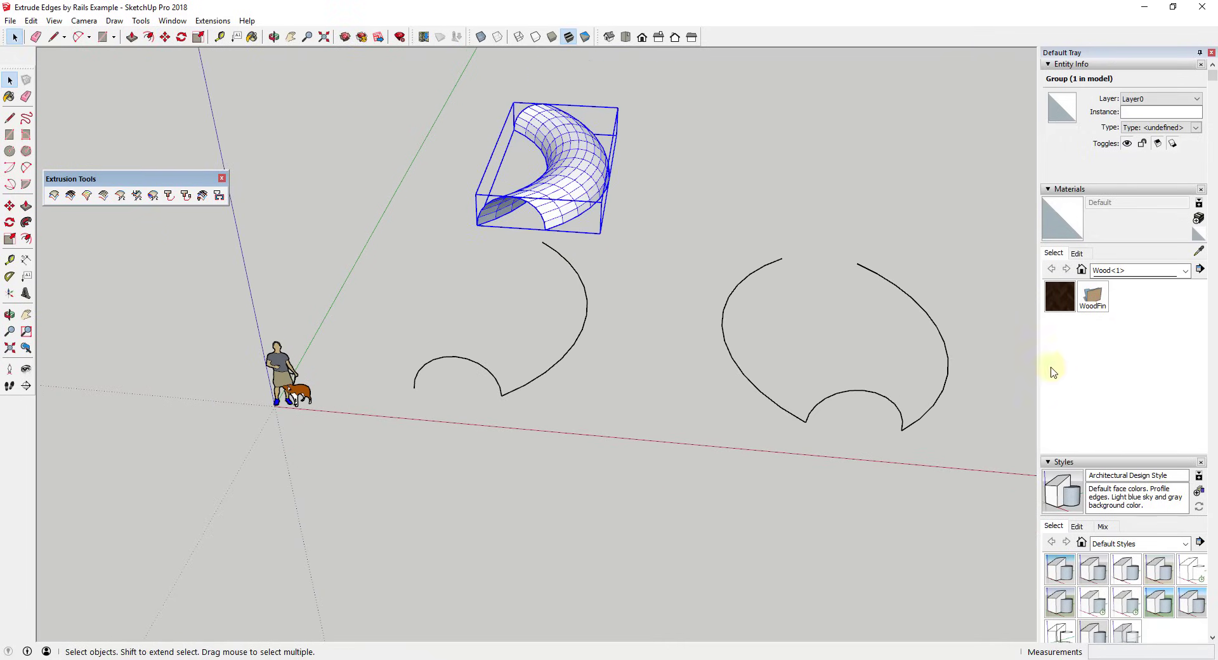
middle_click_drag(1053, 372, 849, 380)
scroll(770, 408, "up", 3)
middle_click_drag(770, 408, 522, 406)
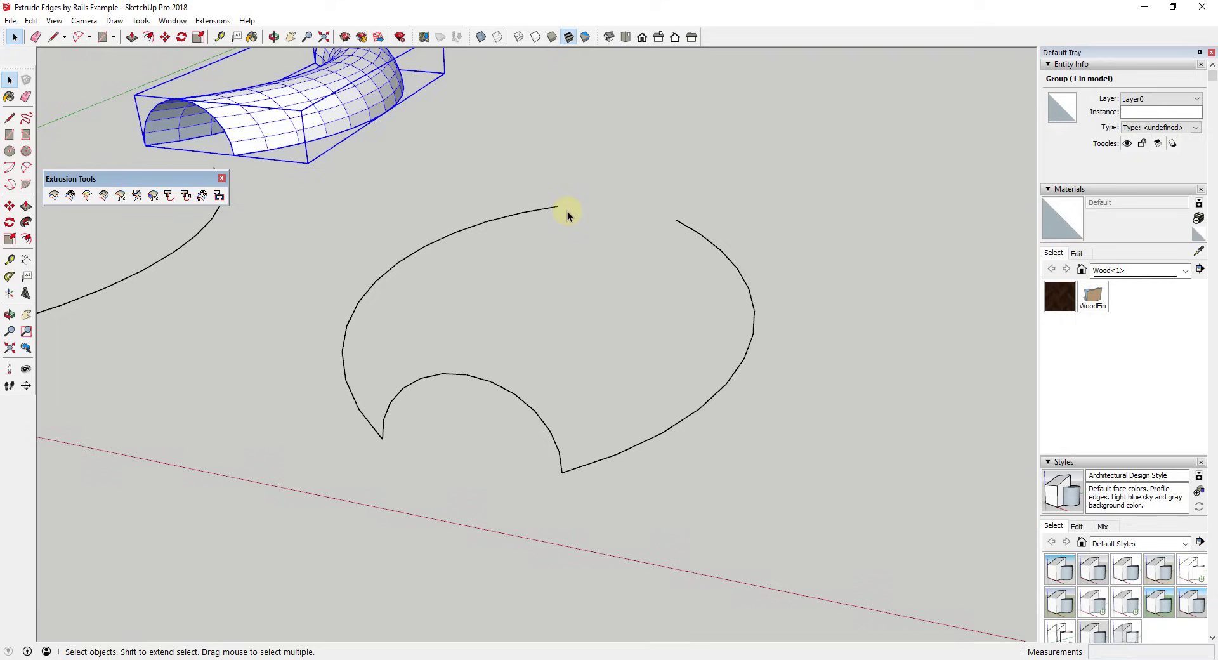
Extrude the dome: lower arc as profile, right and left arcs as rails, arc as melding profile.
left_click(54, 196)
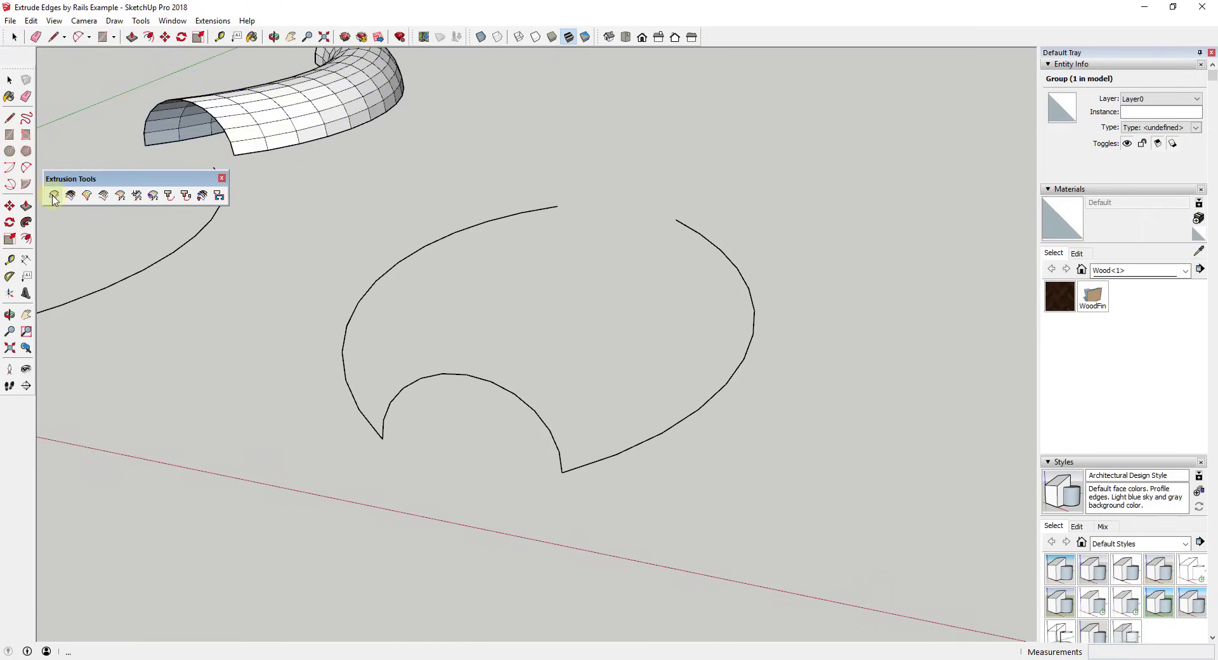
left_click(490, 384)
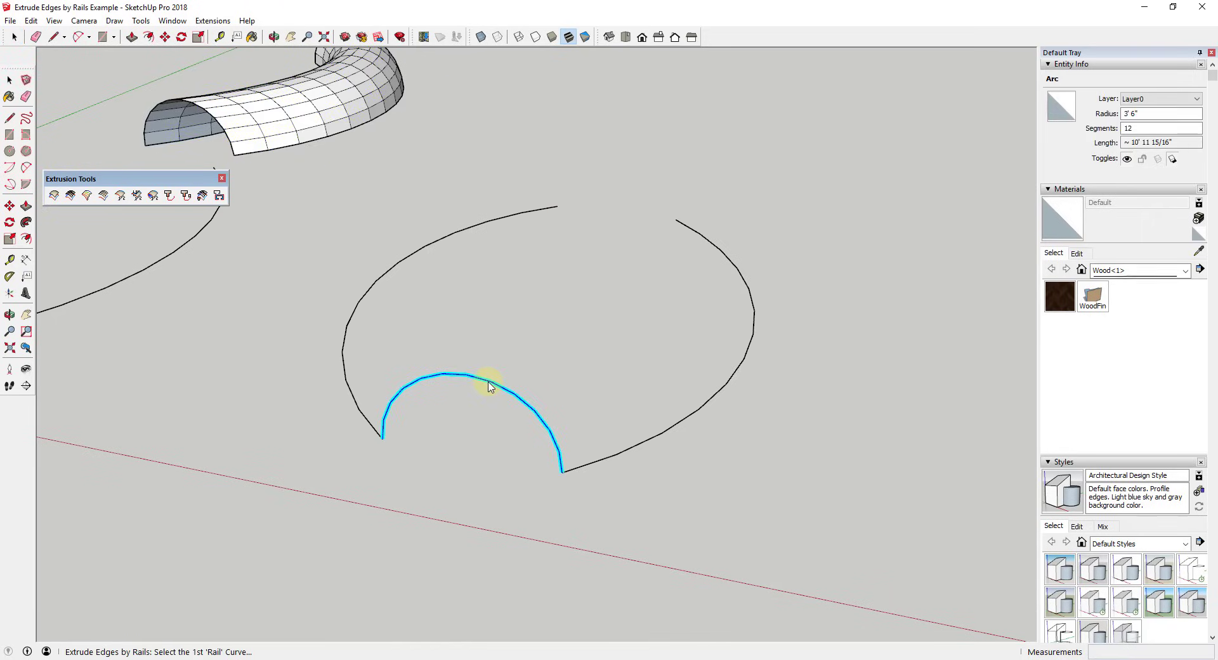
left_click(749, 351)
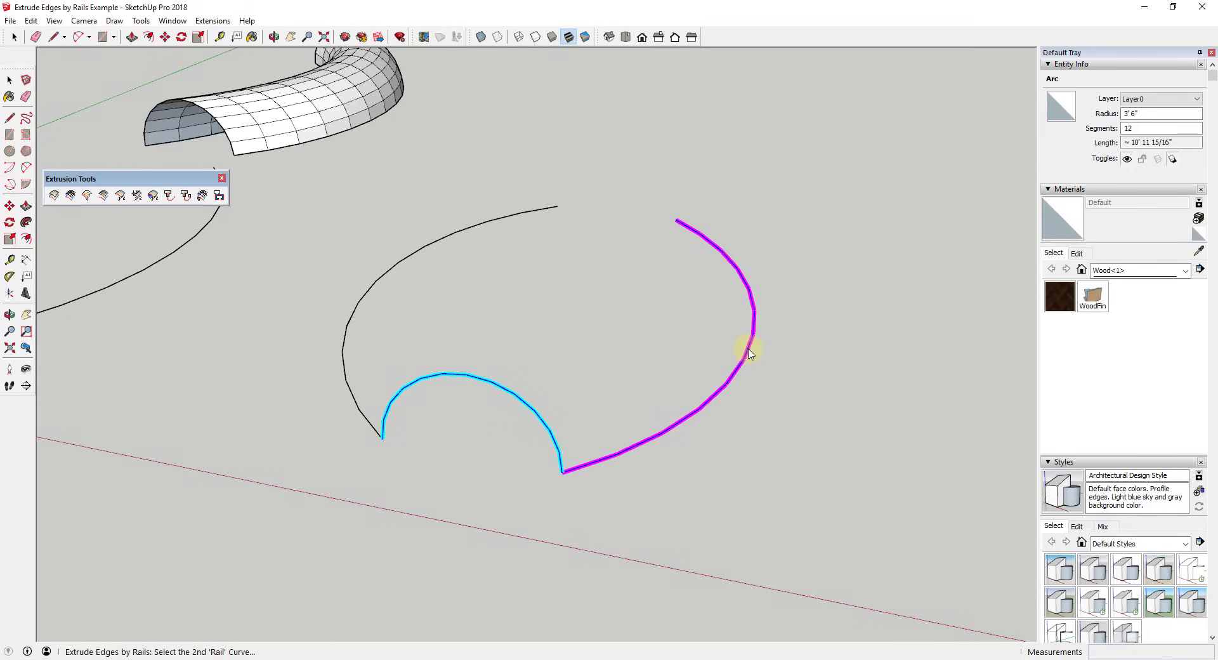
left_click(349, 328)
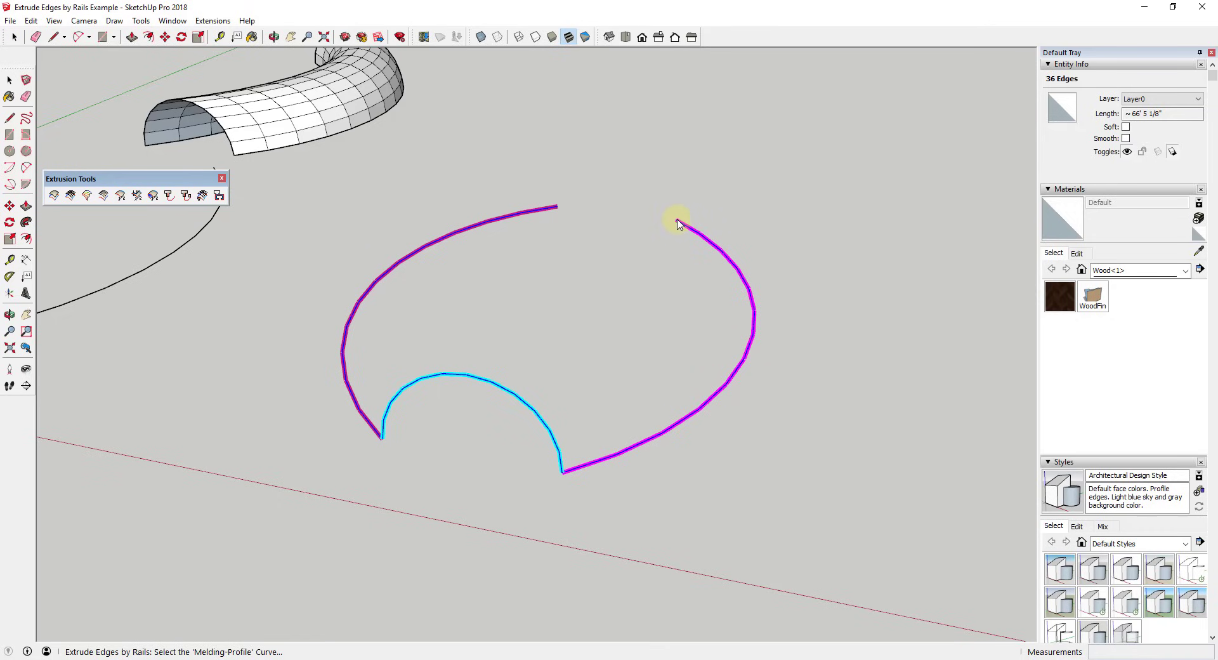
left_click(505, 391)
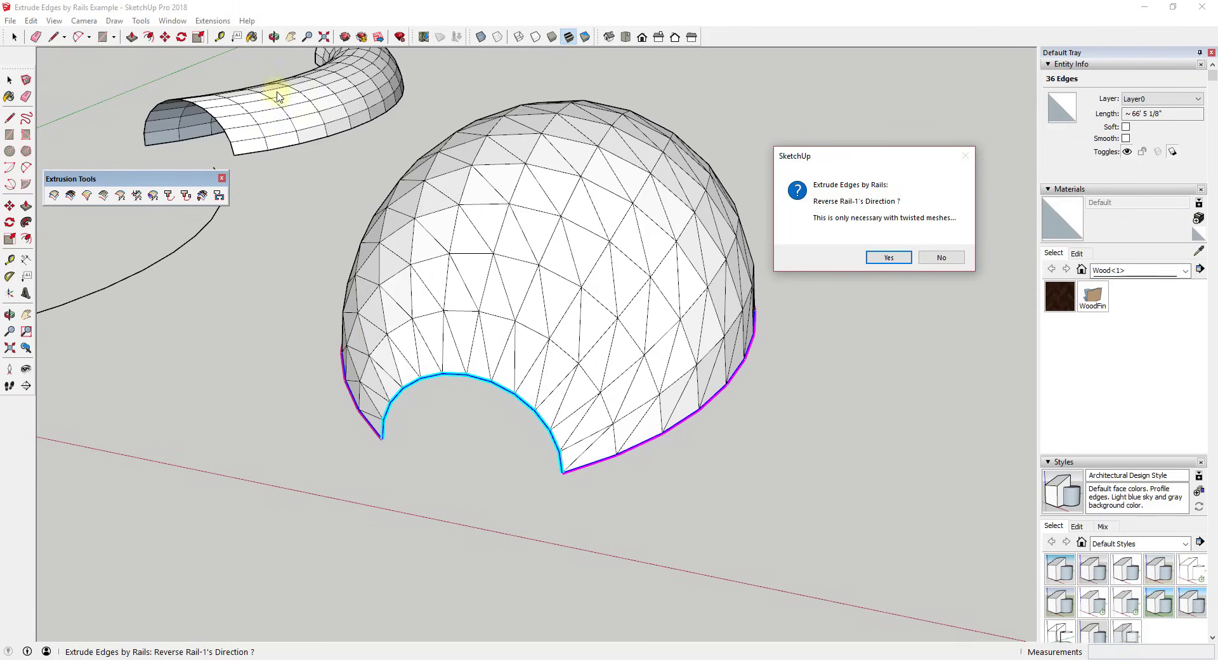
Keep rail-1's direction, leave faces unreversed, and keep the original curves.
left_click_drag(871, 165, 862, 173)
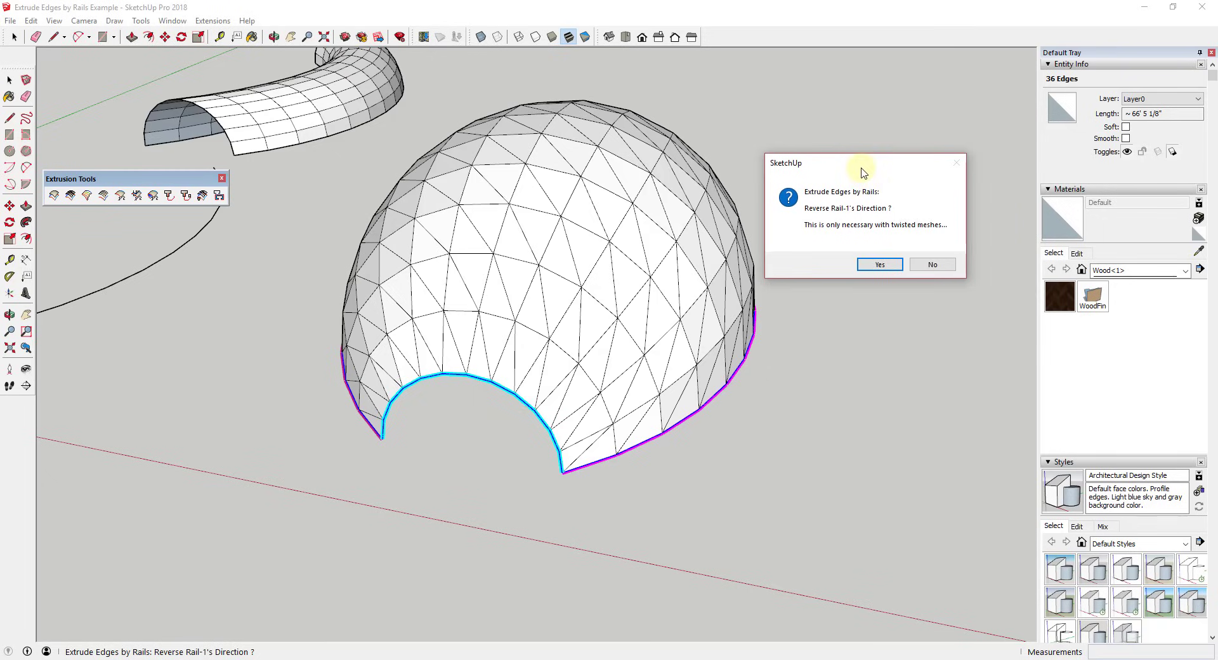
left_click(934, 267)
left_click(641, 377)
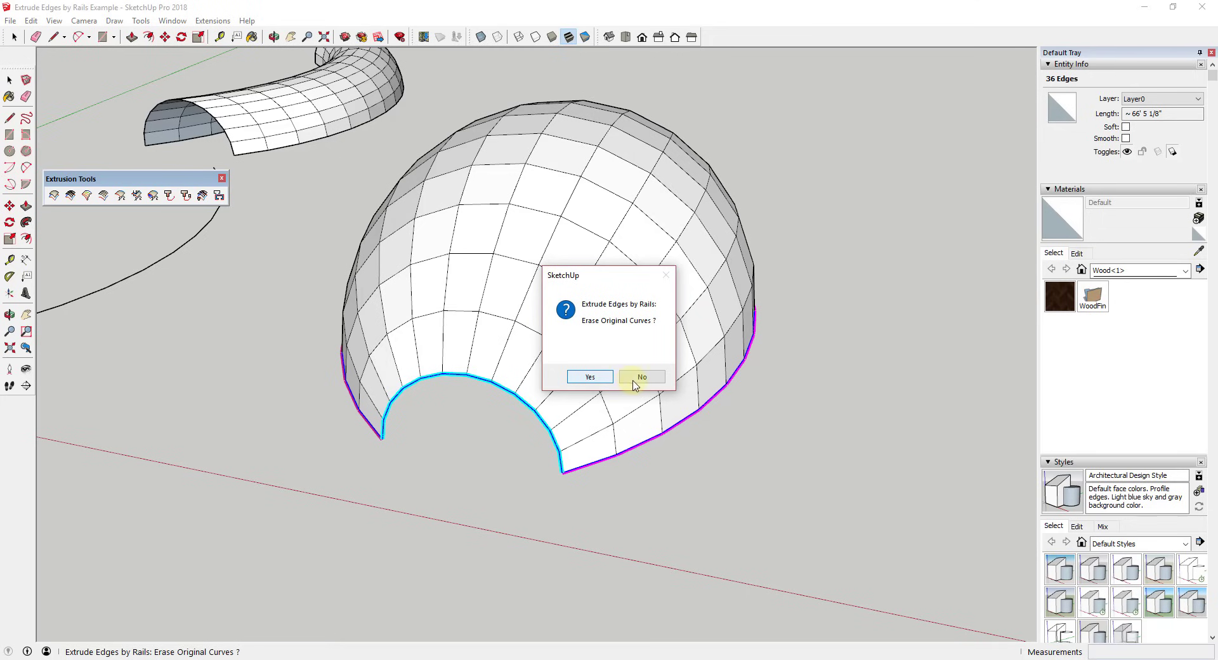
left_click(645, 380)
mouse_move(666, 367)
middle_mouse_down()
mouse_move(693, 389)
mouse_move(326, 408)
mouse_move(528, 239)
mouse_move(783, 136)
mouse_move(774, 101)
mouse_move(609, 57)
mouse_move(411, 36)
middle_mouse_up()
middle_click_drag(384, 206, 631, 372)
Extrude the bat-wing: inner arc profile, right and left outer arcs as rails, top notch arc melding.
scroll(622, 317, "down", 4)
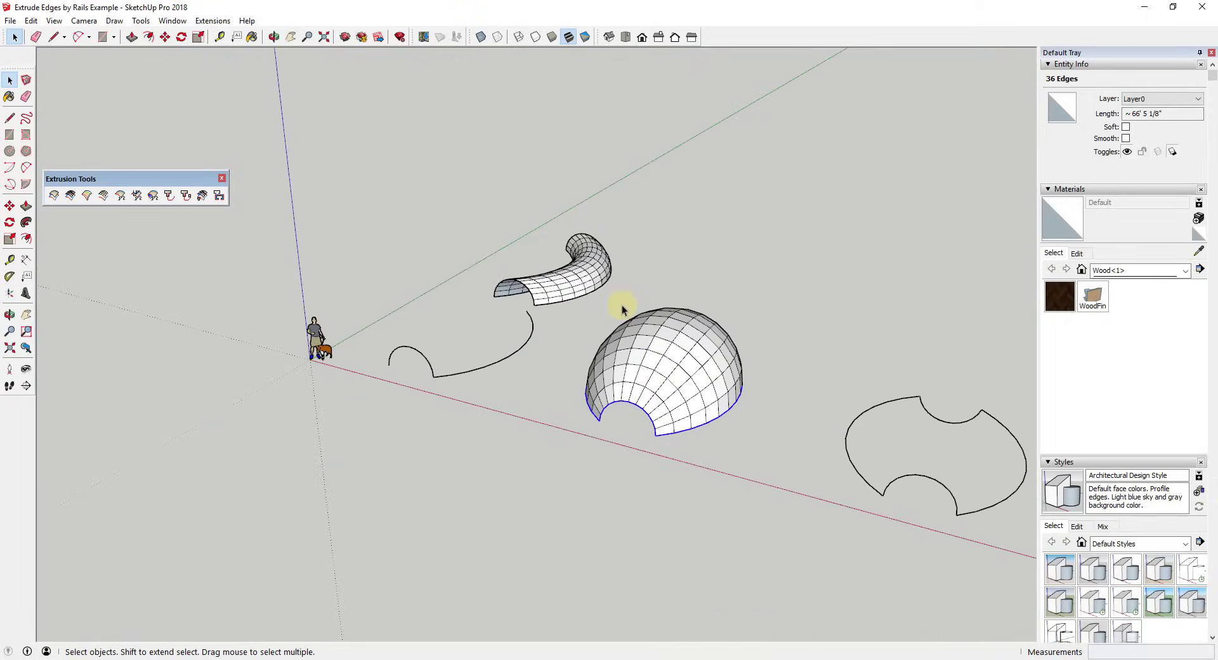
scroll(966, 417, "up", 2)
middle_click_drag(966, 417, 694, 433)
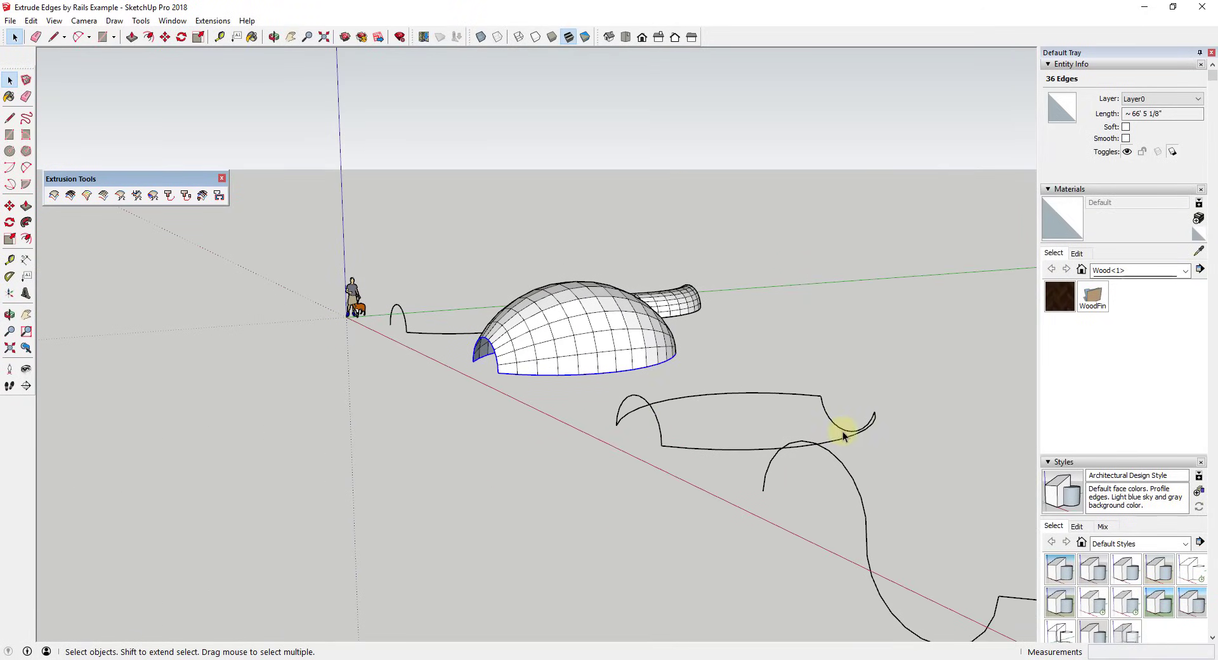
middle_click_drag(852, 436, 859, 413)
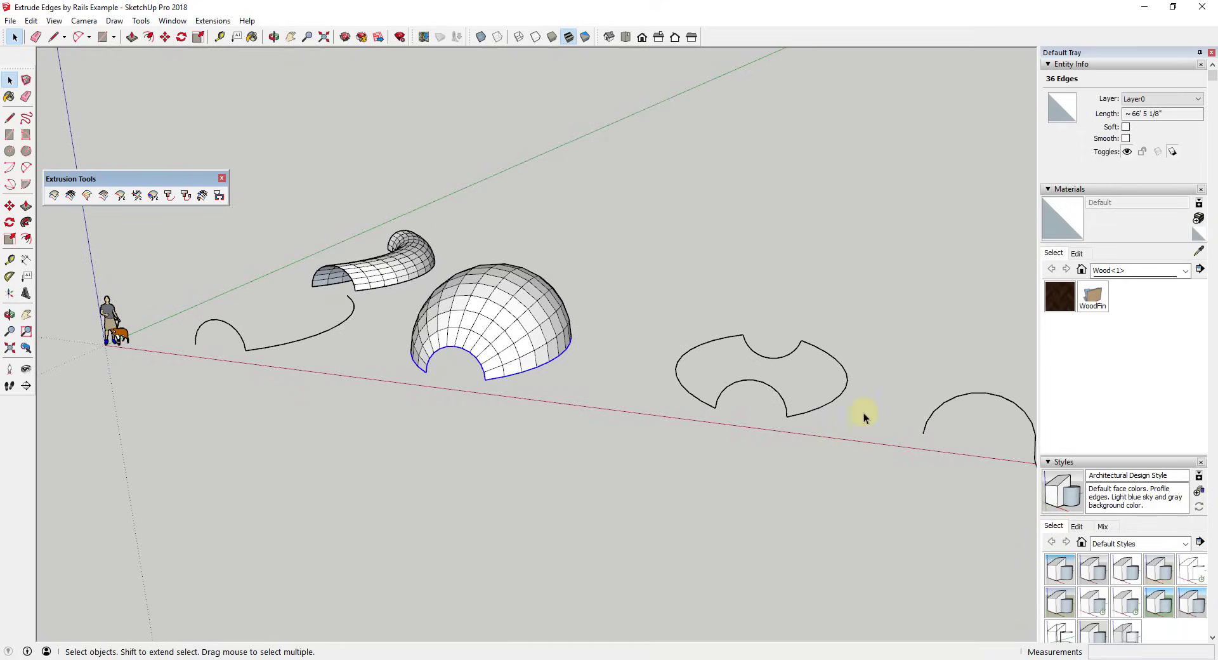
scroll(859, 413, "up", 5)
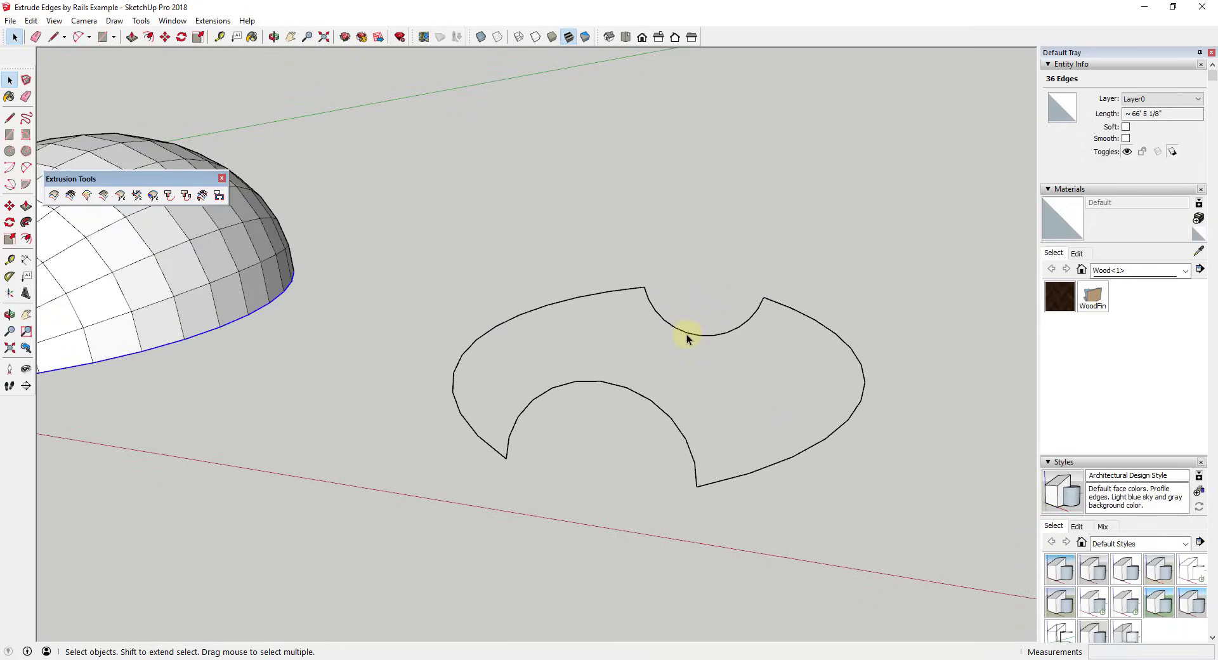
left_click(53, 198)
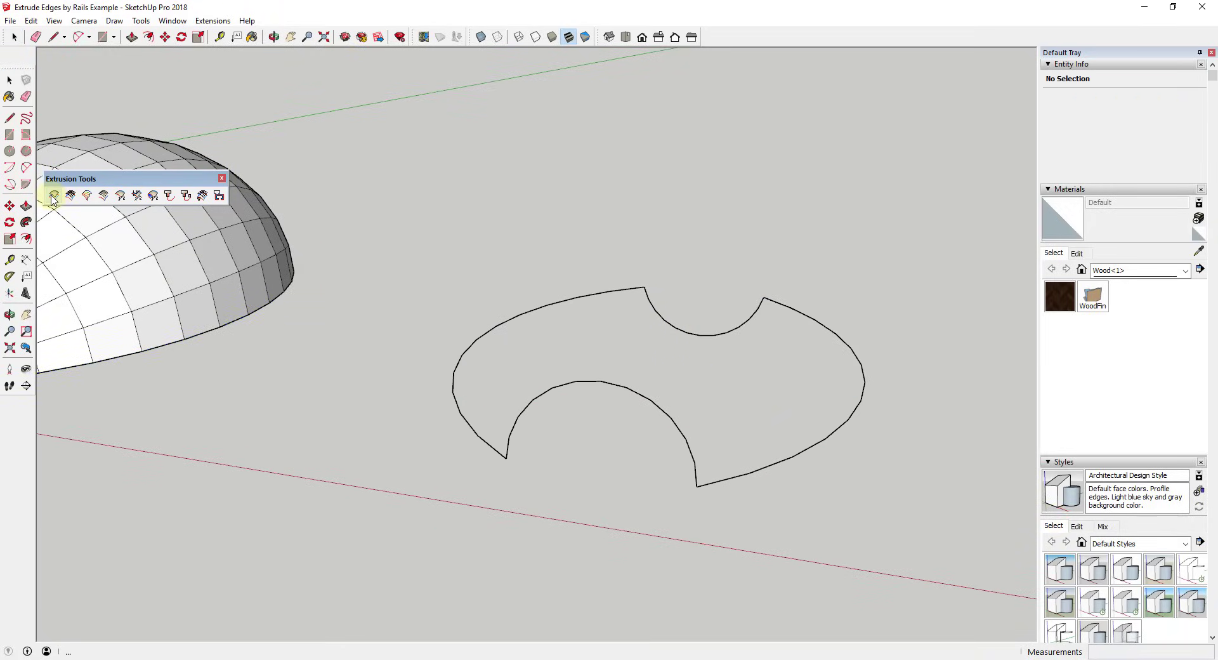
left_click(627, 390)
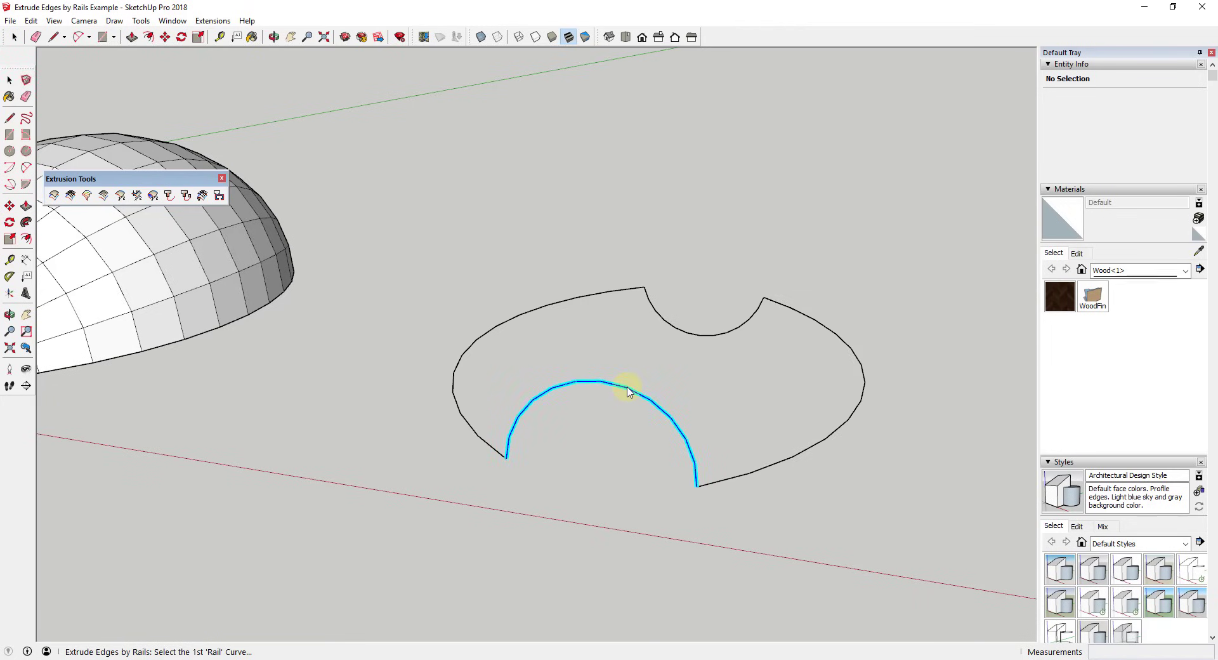
left_click(808, 455)
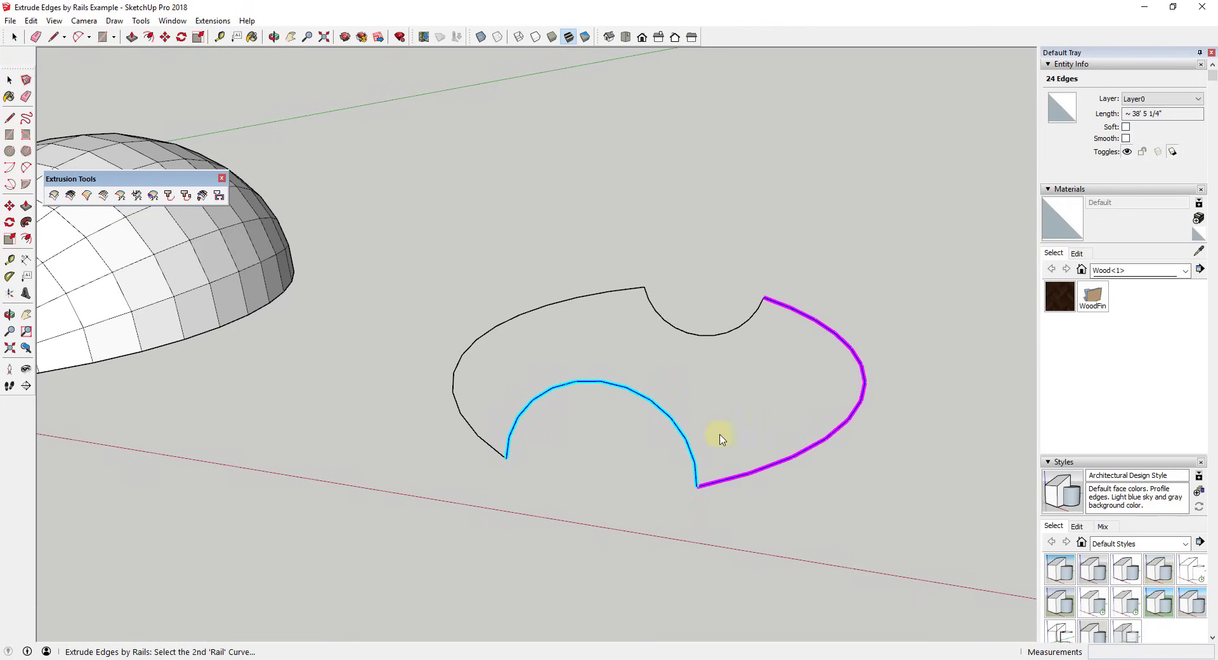
left_click(455, 376)
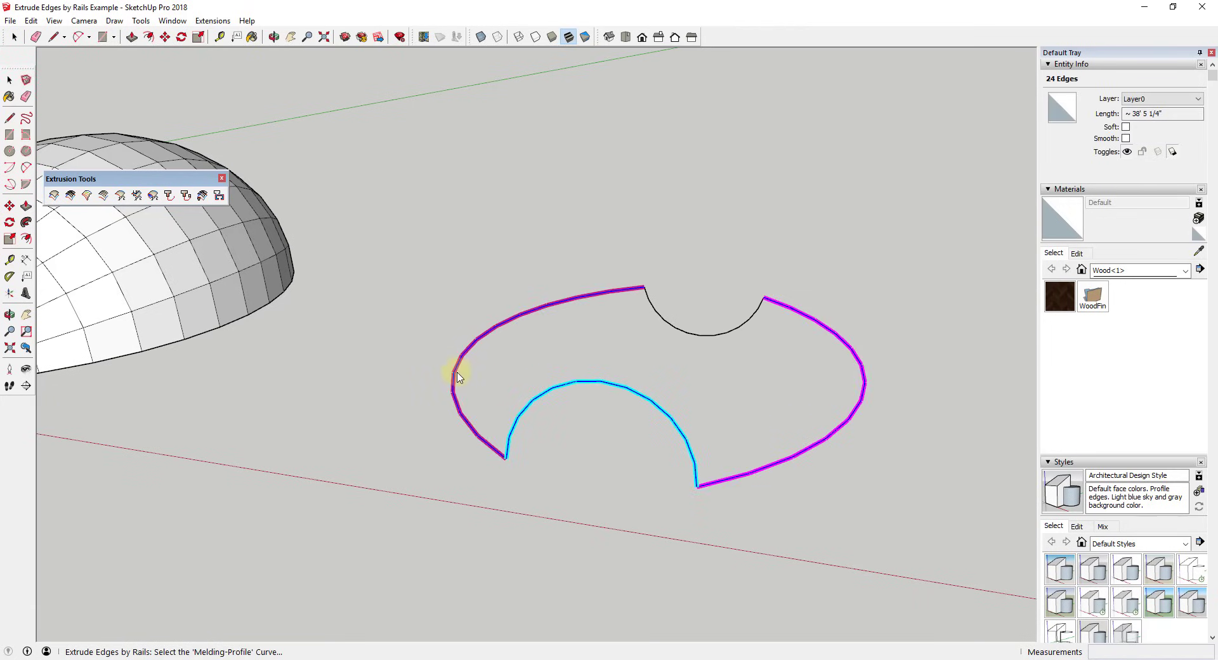
left_click(676, 332)
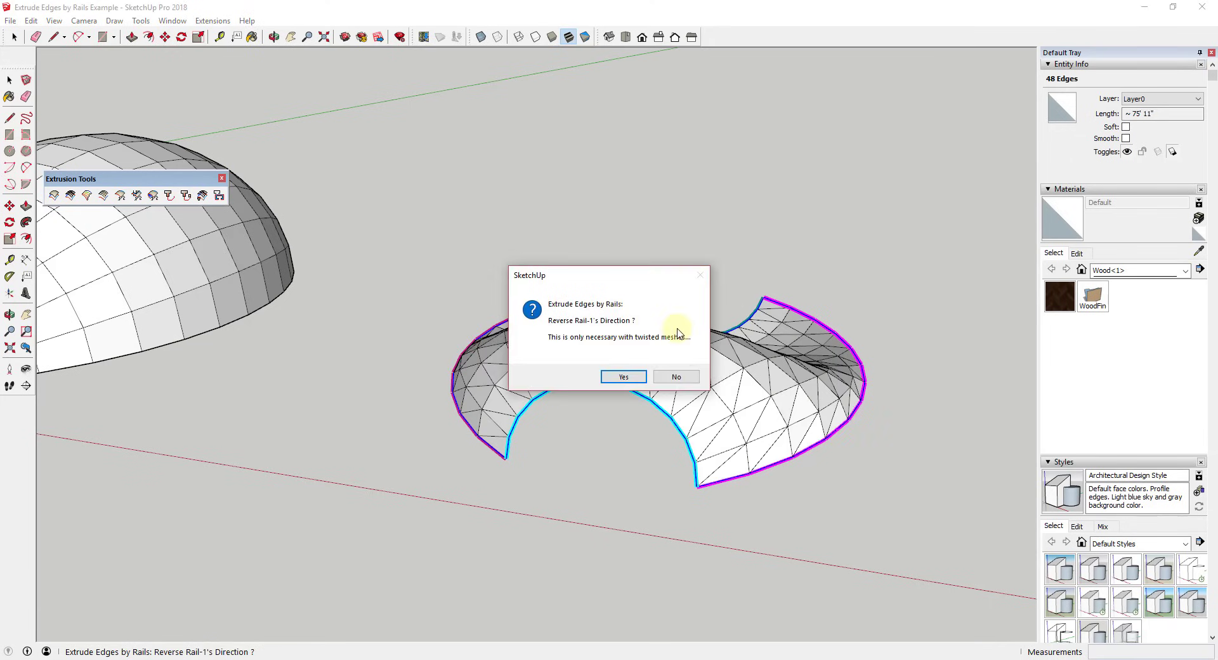
Keep rail-1's direction and face orientation, and erase the original curves.
left_click(666, 381)
left_click(665, 385)
left_click(587, 377)
left_click(712, 372)
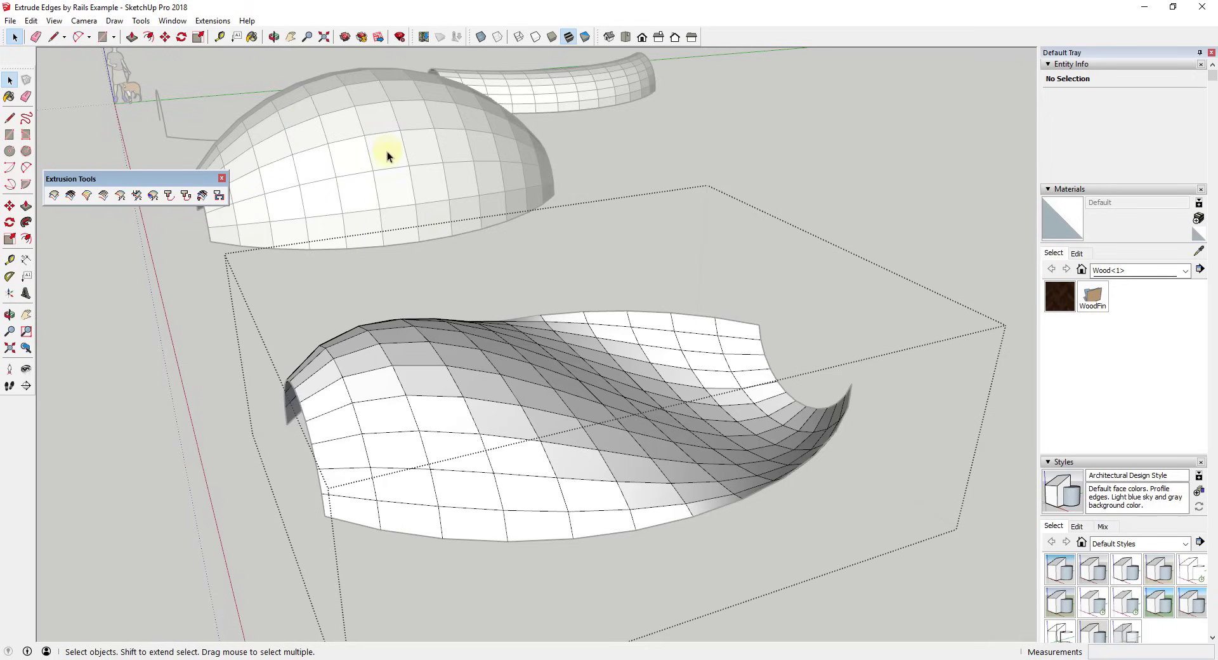
middle_click_drag(572, 504, 593, 479)
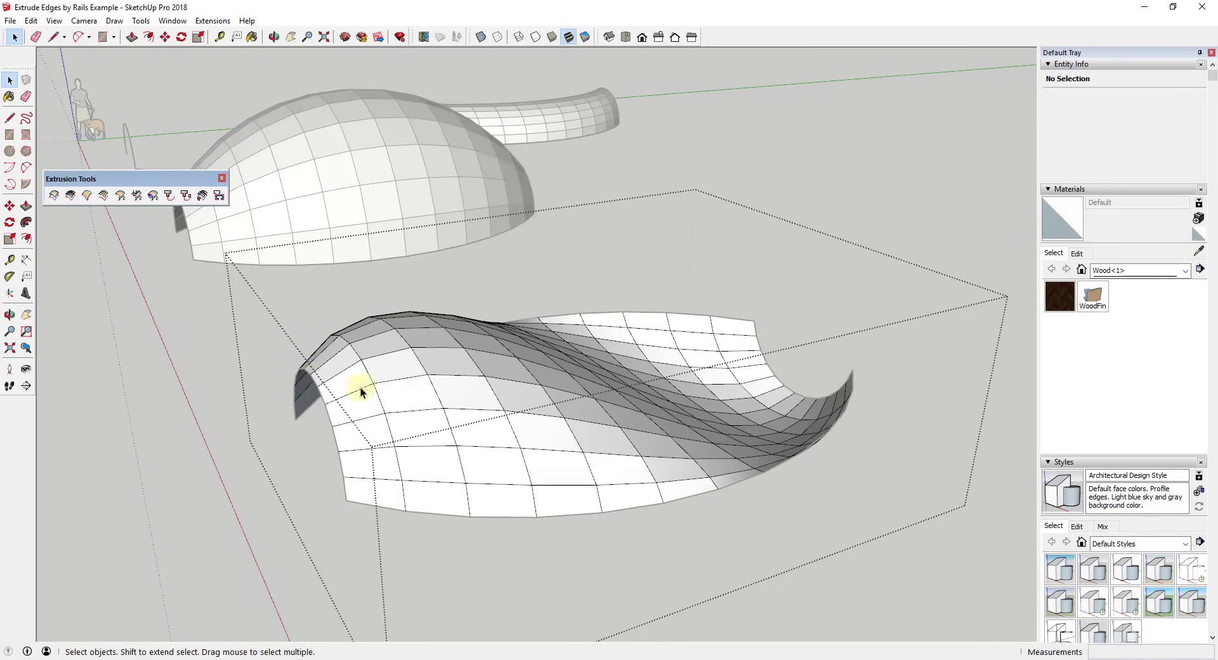
middle_click_drag(810, 408, 684, 520)
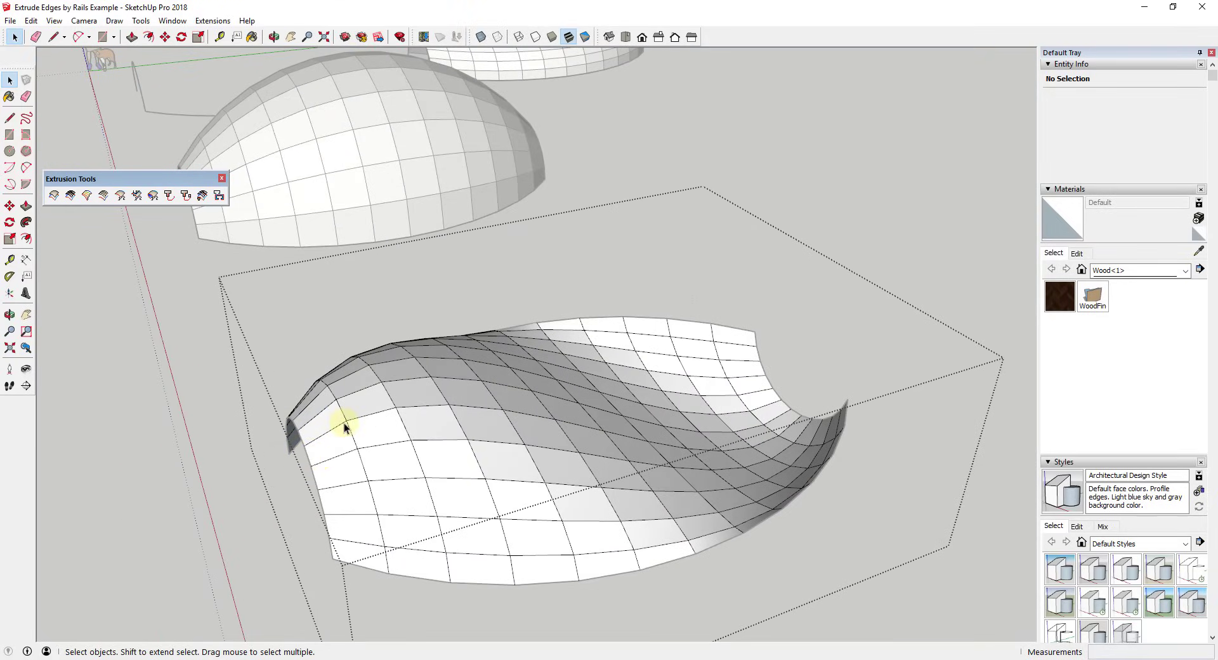
middle_click_drag(816, 444, 623, 429)
scroll(621, 427, "down", 10)
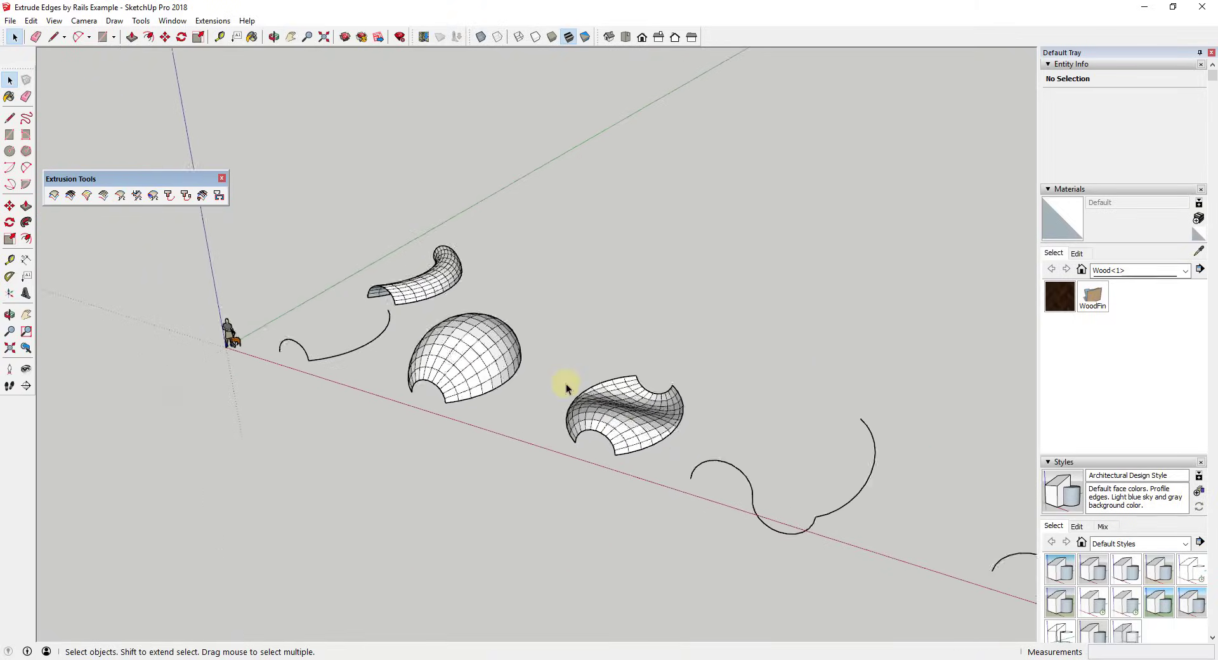
scroll(904, 436, "up", 3)
middle_click_drag(824, 414, 889, 397)
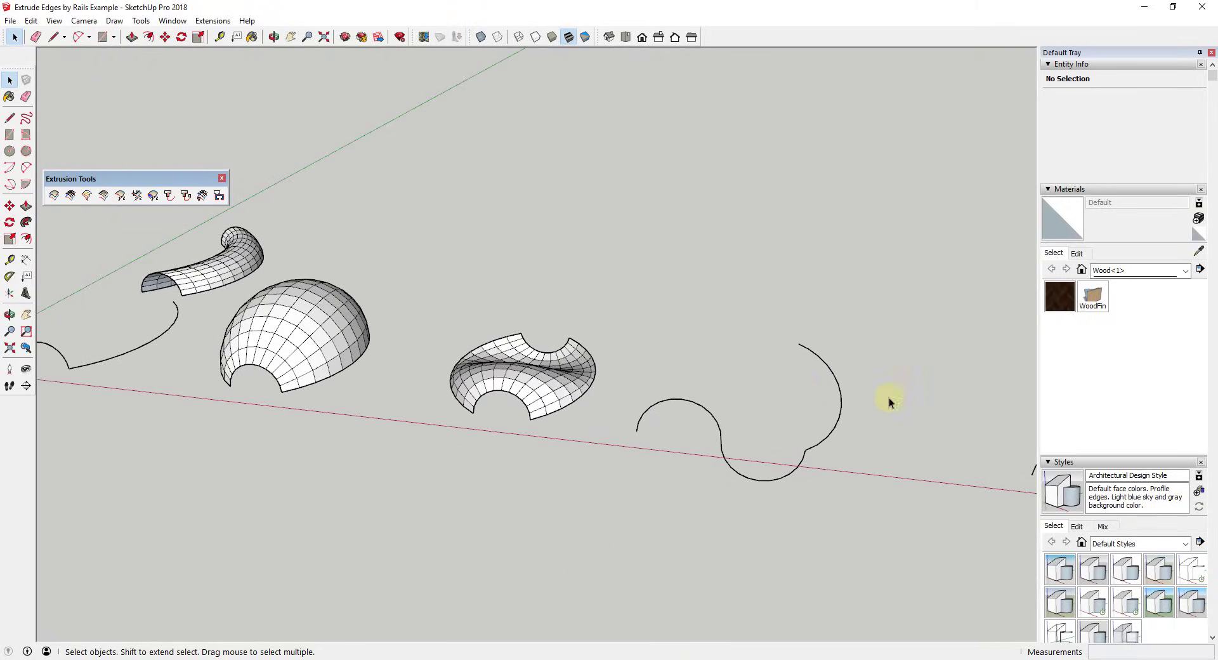
scroll(867, 471, "up", 3)
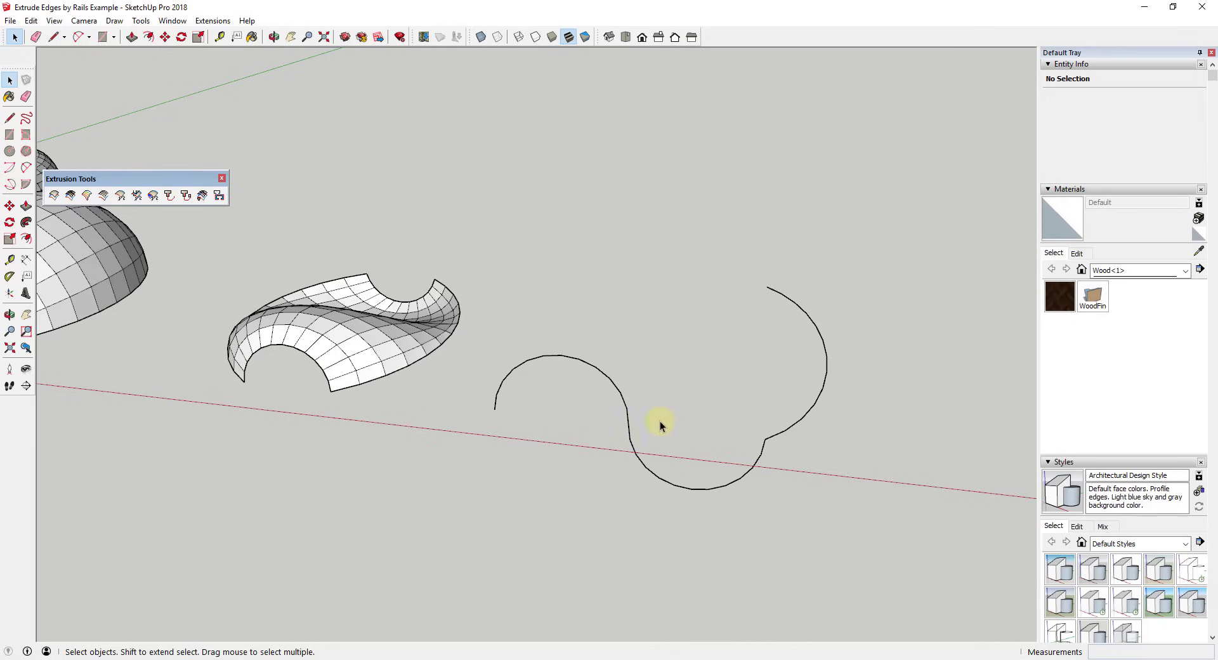
left_click_drag(672, 394, 596, 452)
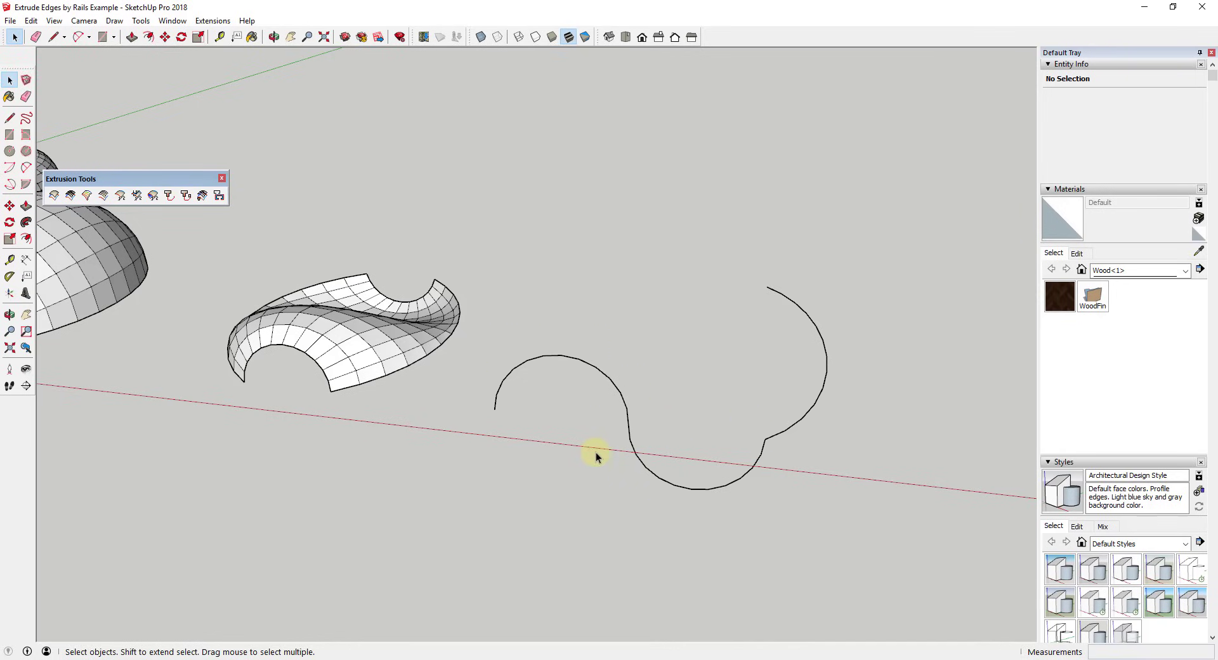
left_click(630, 433)
left_click(630, 403)
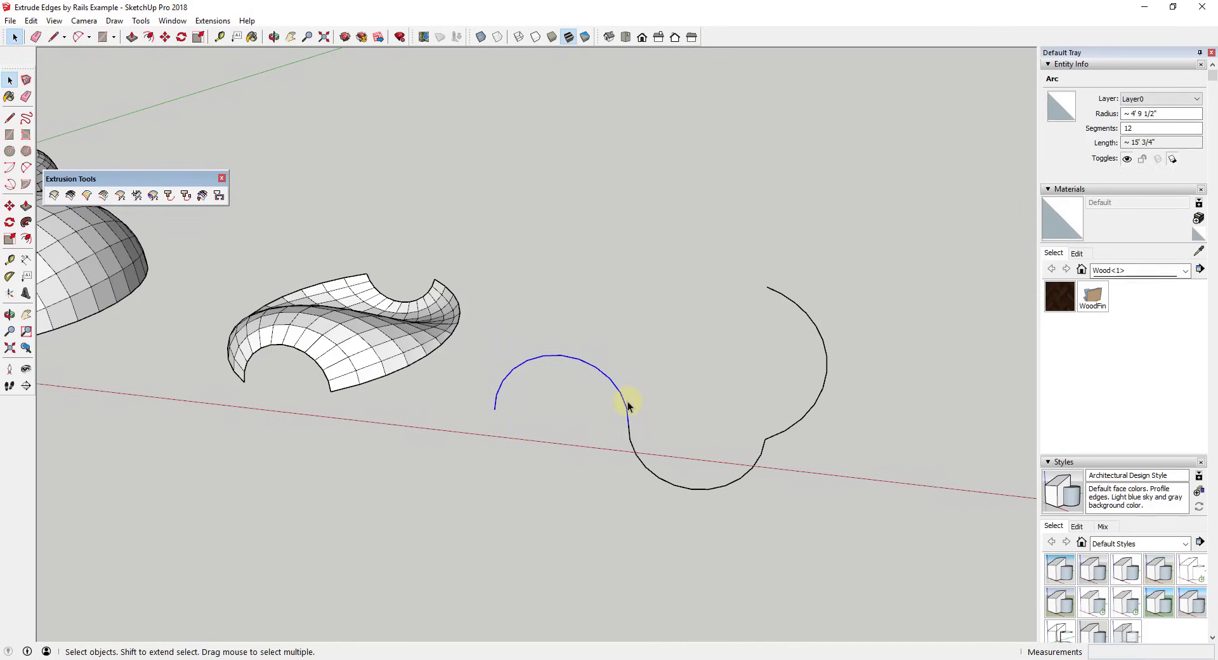
left_click_drag(678, 375, 591, 456)
left_click(596, 456)
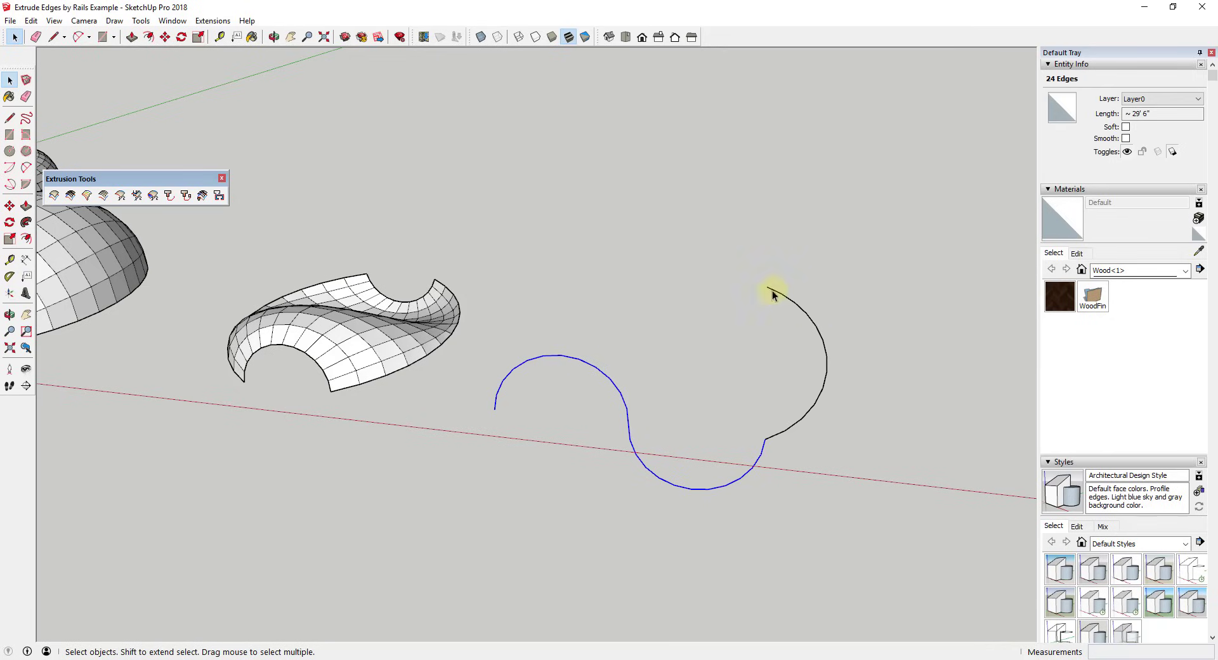
left_click(625, 434)
left_click(629, 440)
left_click(621, 404)
left_click(633, 449)
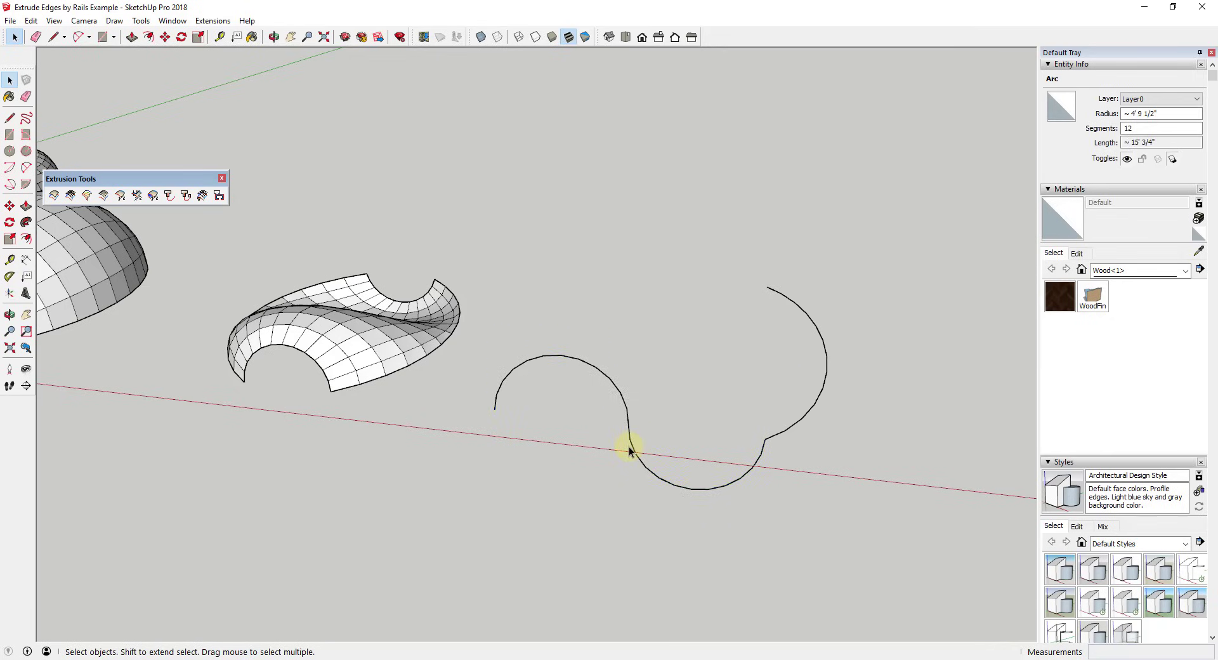
left_click(632, 449)
left_click(648, 419)
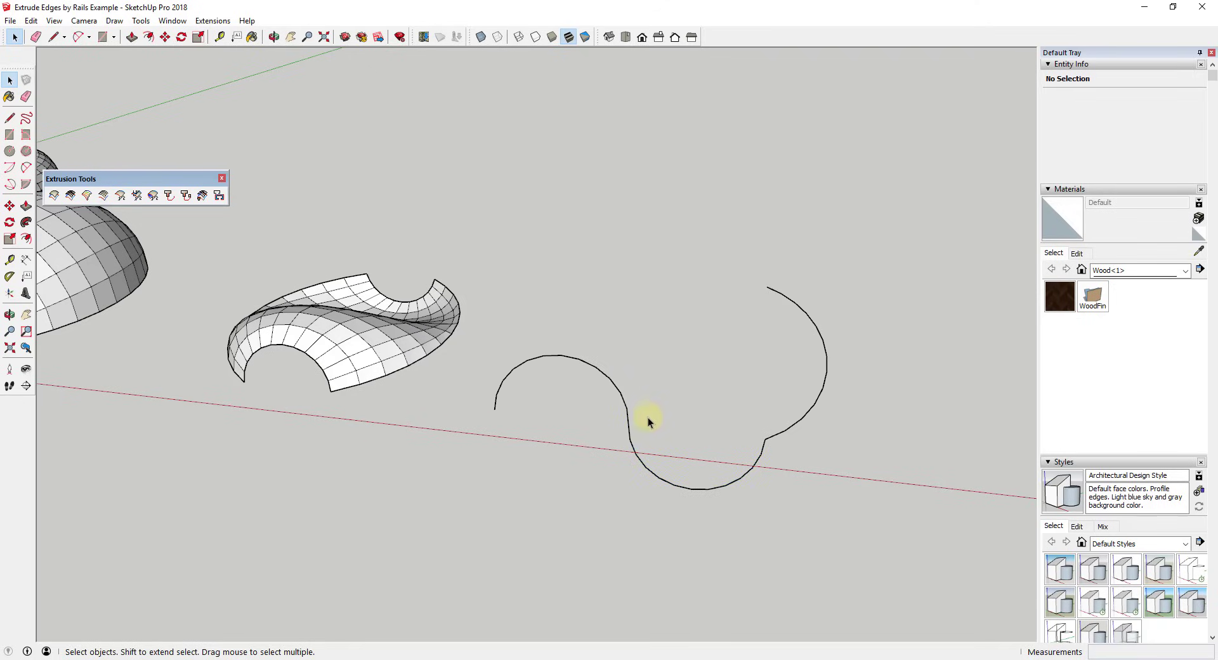
left_click(53, 196)
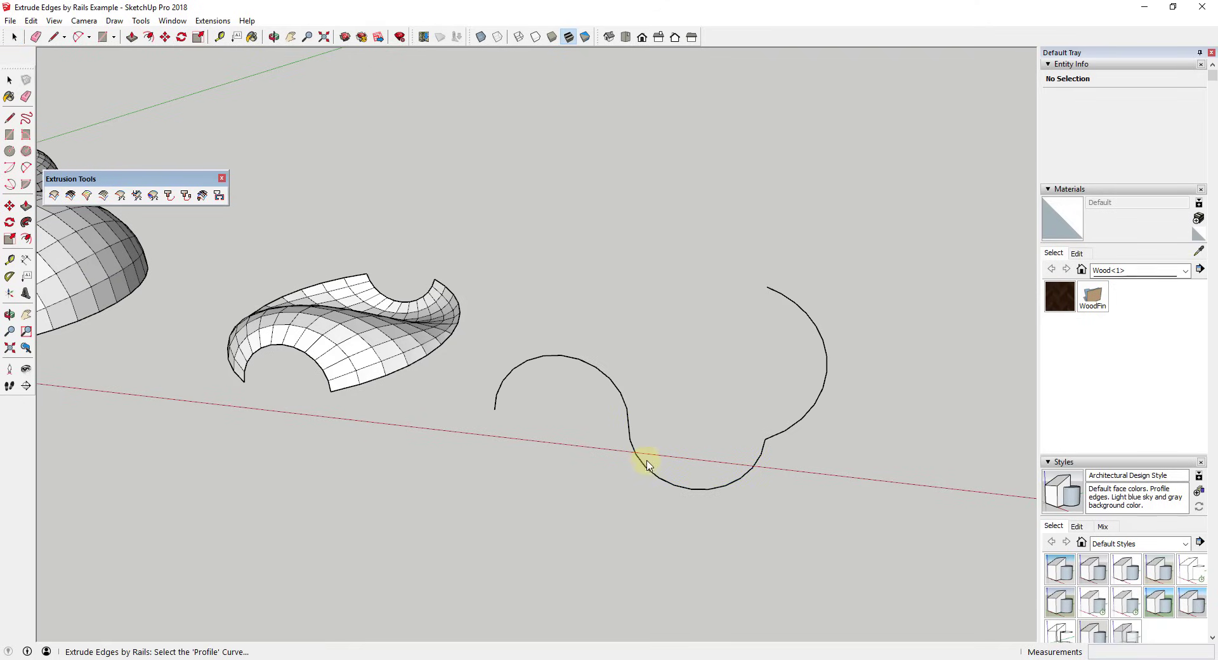
left_click(738, 483)
middle_click_drag(745, 487, 713, 479)
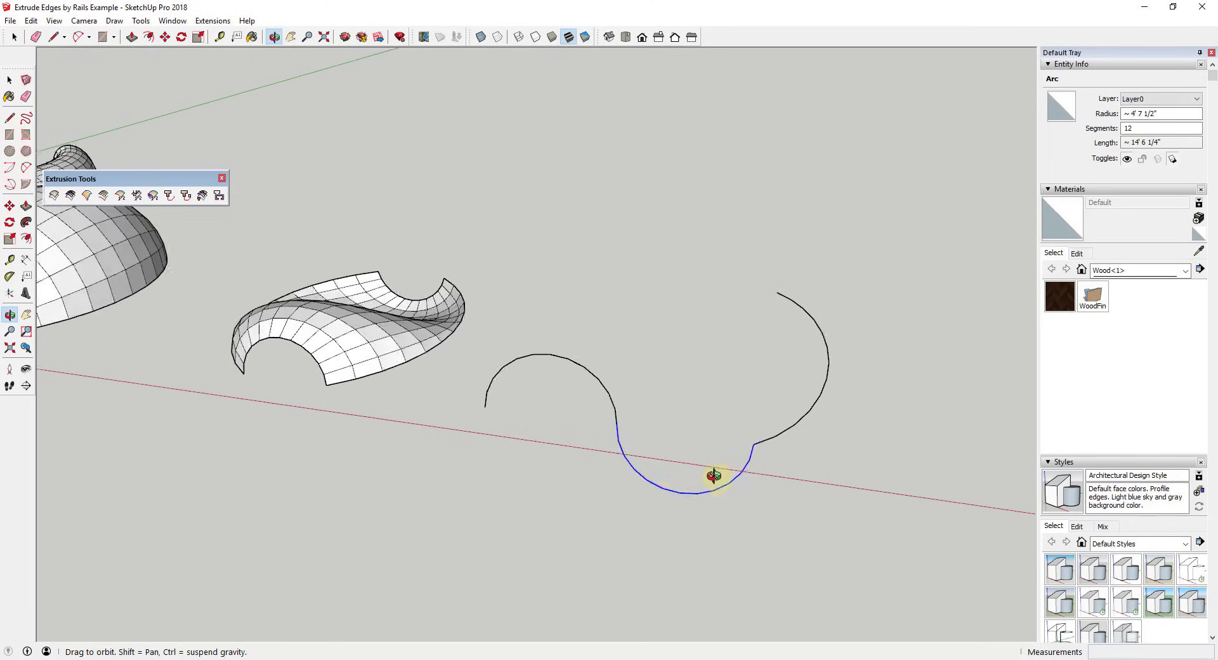
left_click(613, 413)
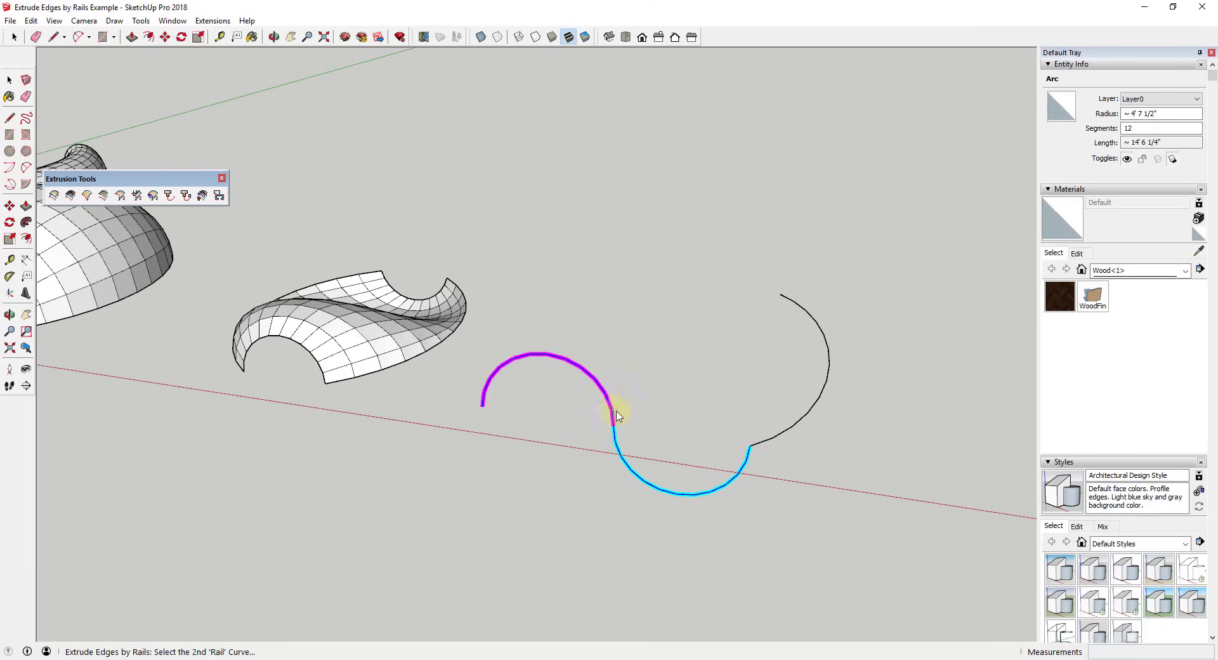
left_click(786, 434)
left_click(712, 499)
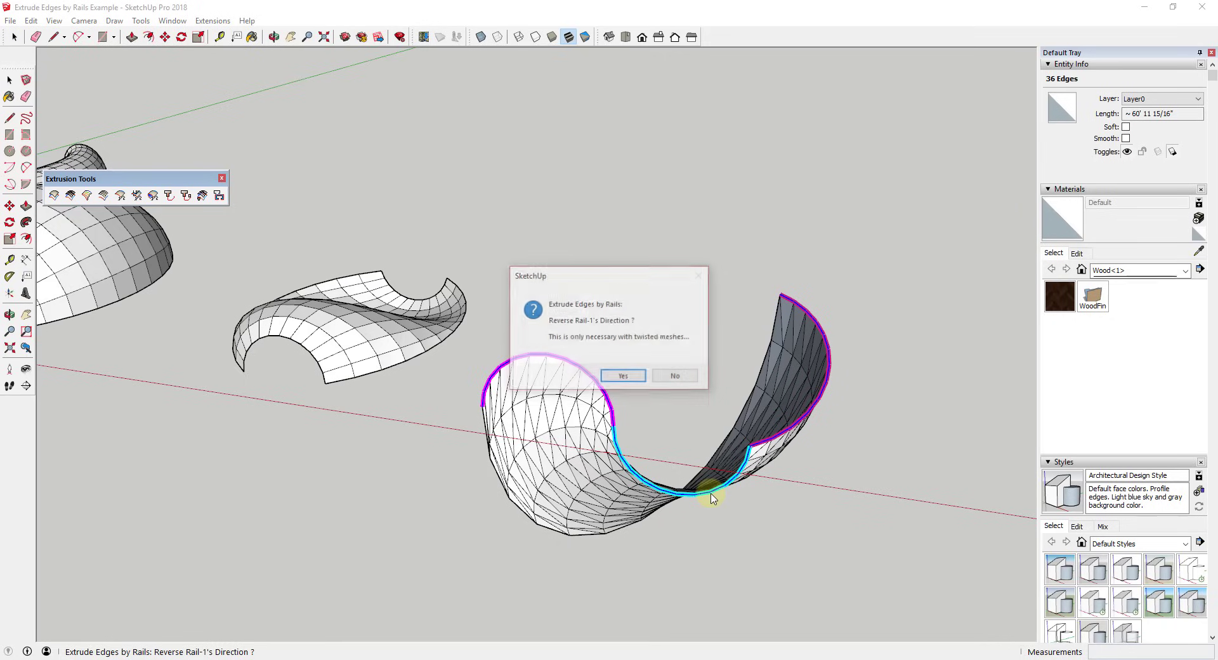
left_click(671, 380)
left_click(642, 375)
middle_click_drag(677, 383, 735, 462)
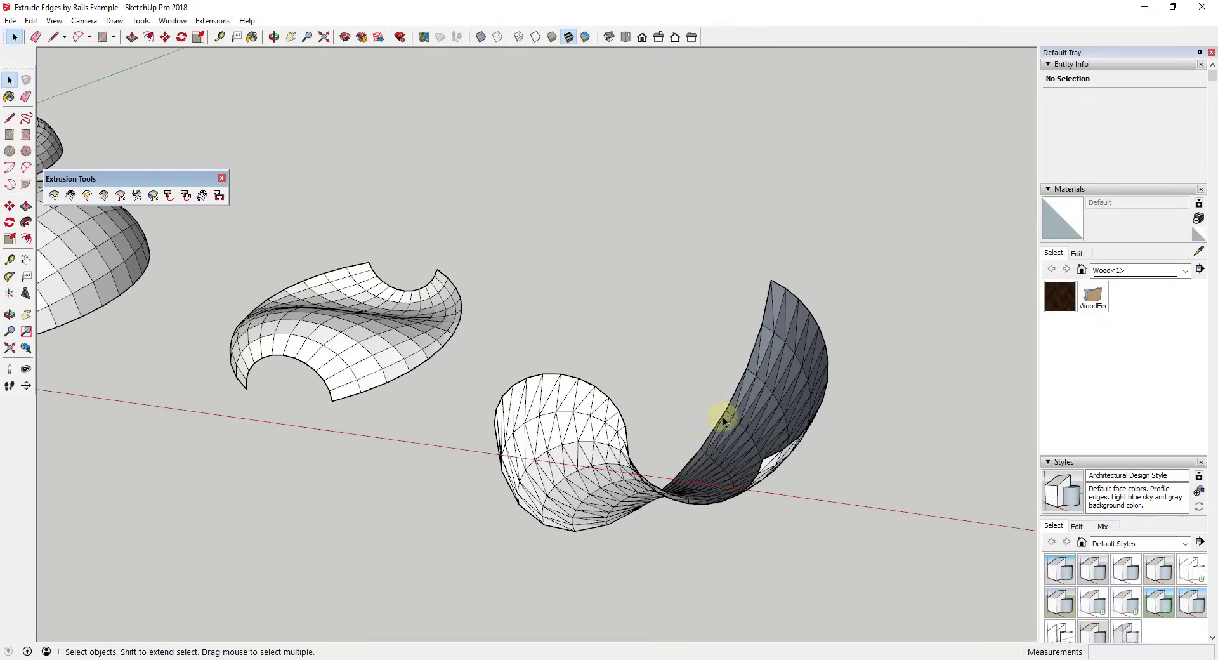
key("ctrl+z")
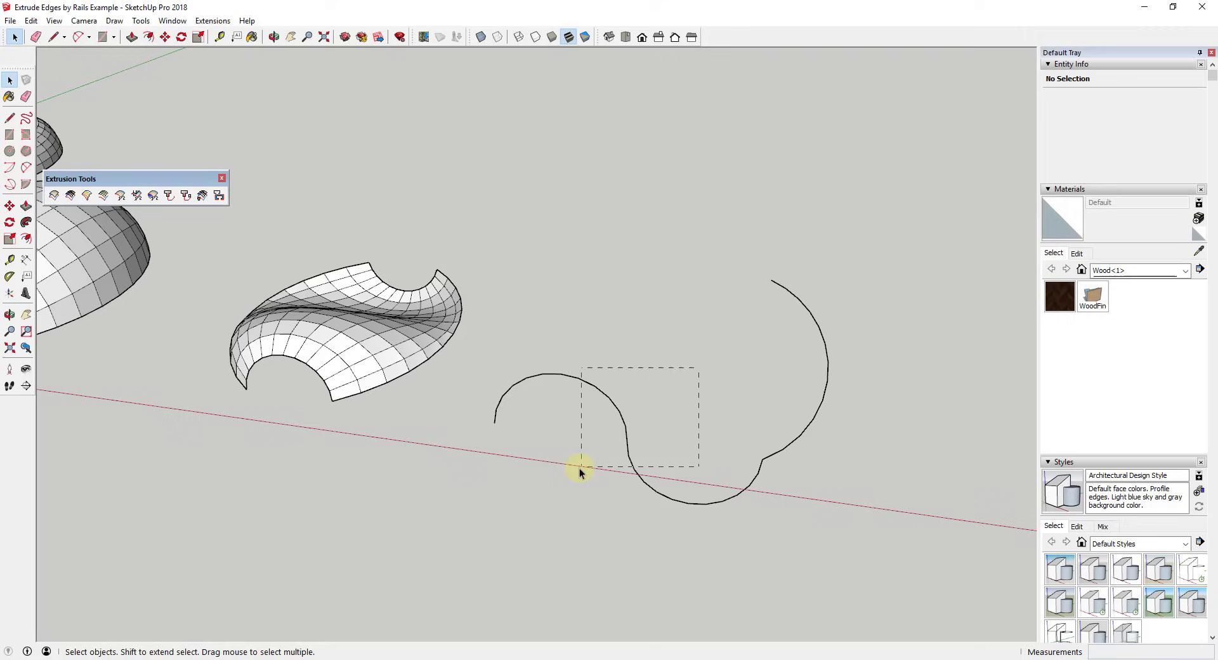
Weld the S-shaped curve's edges into a single curve.
left_click_drag(580, 467, 579, 470)
left_click(212, 20)
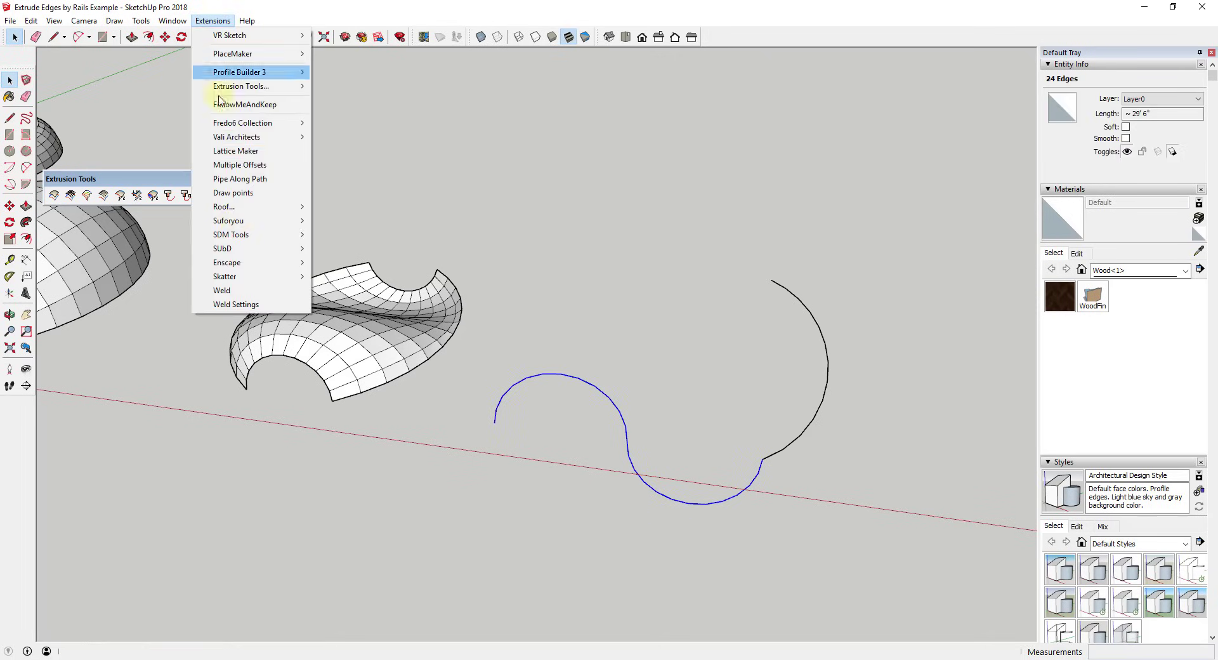
left_click(250, 293)
left_click(624, 424)
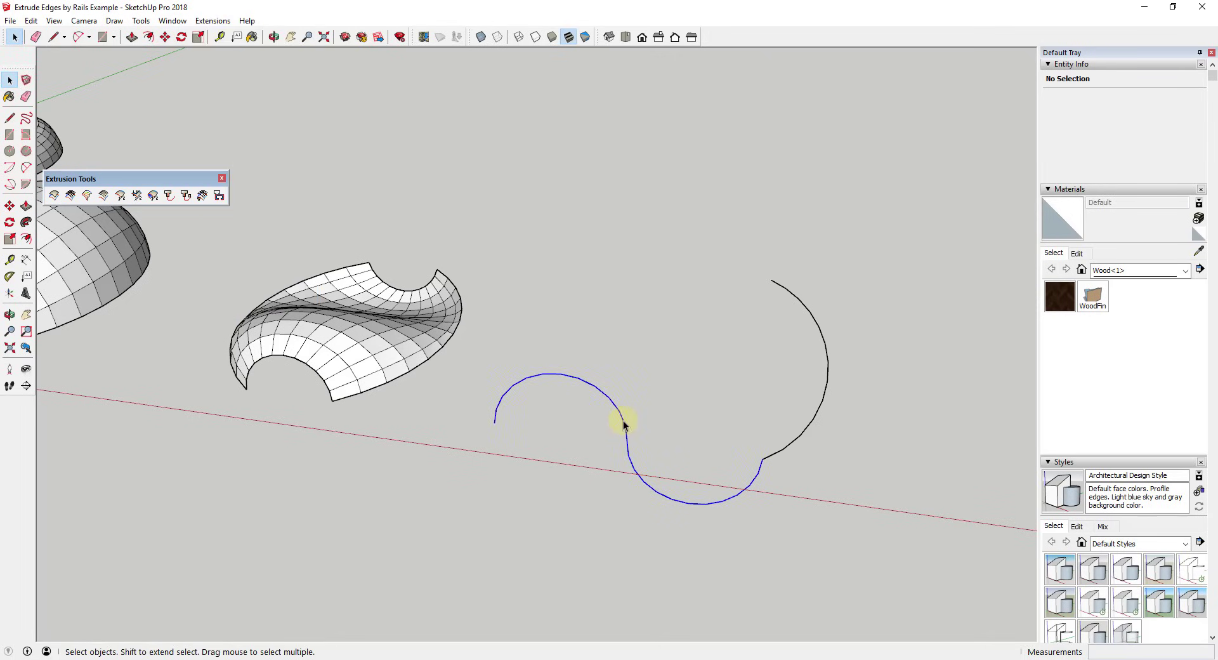
Sweep the S-curve profile along the arc as both rails, with the S-curve as melding profile.
left_click(51, 191)
left_click(627, 451)
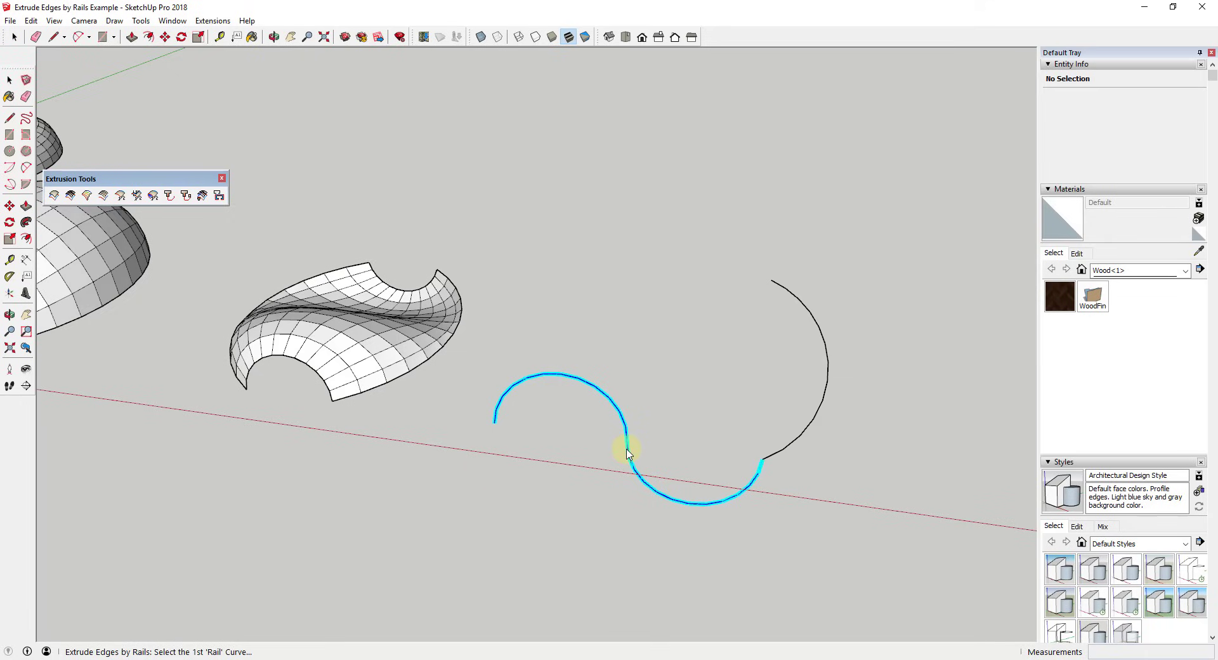
left_click(816, 428)
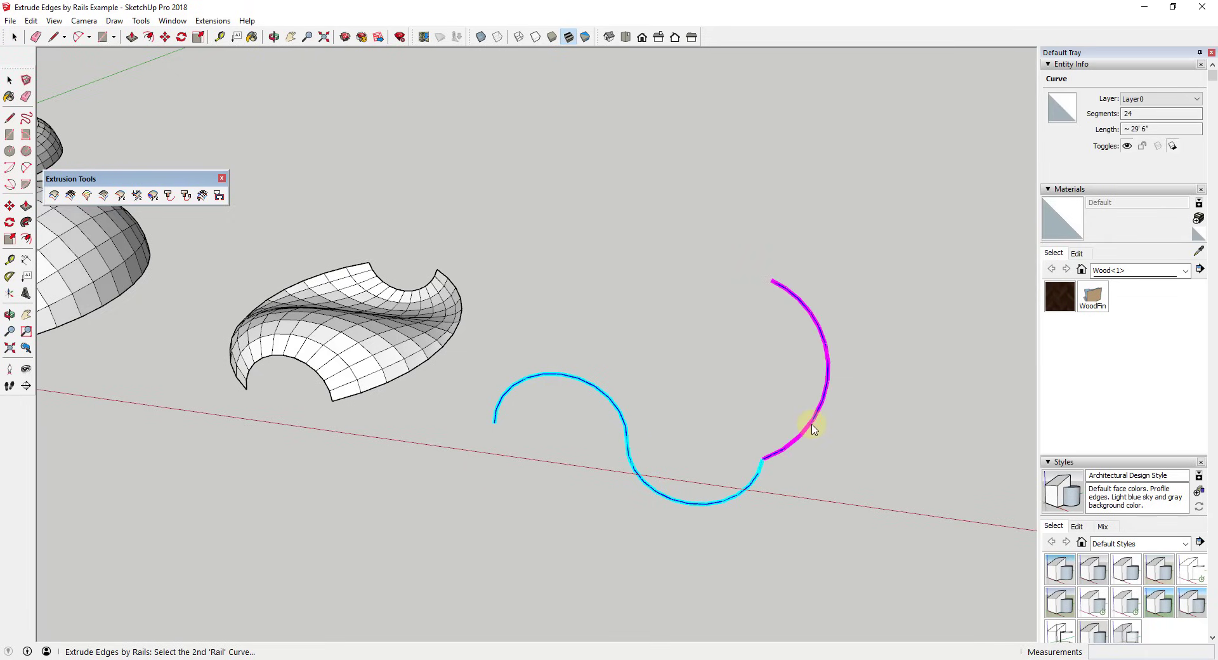
left_click(813, 425)
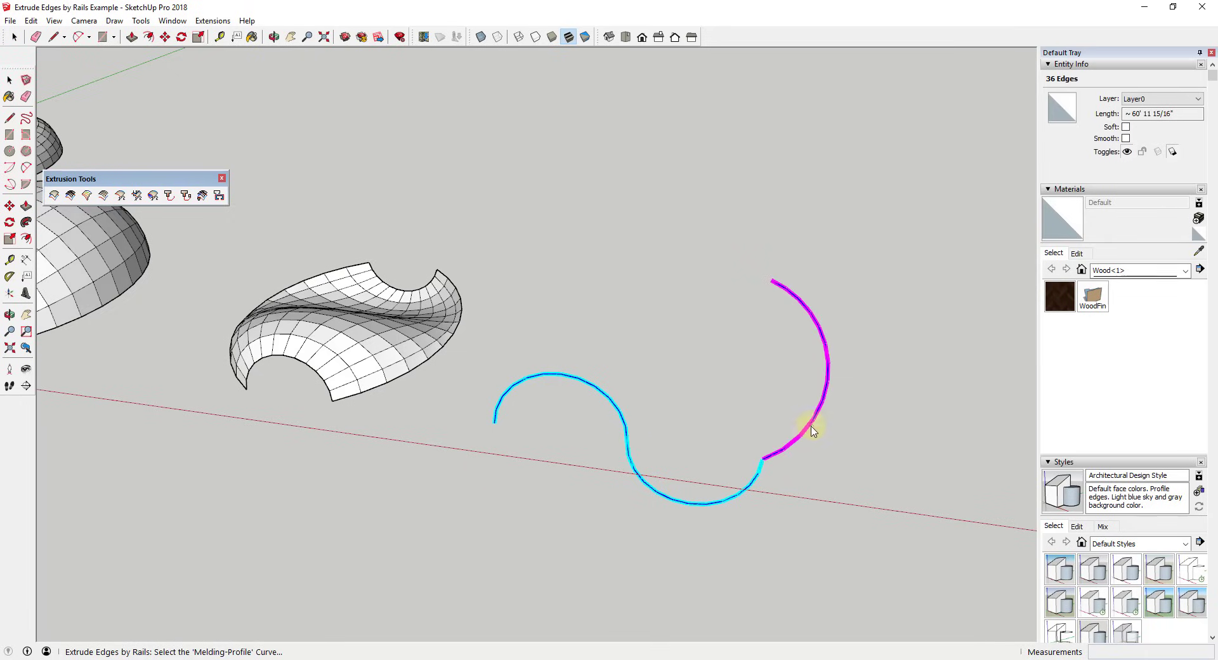
left_click(630, 449)
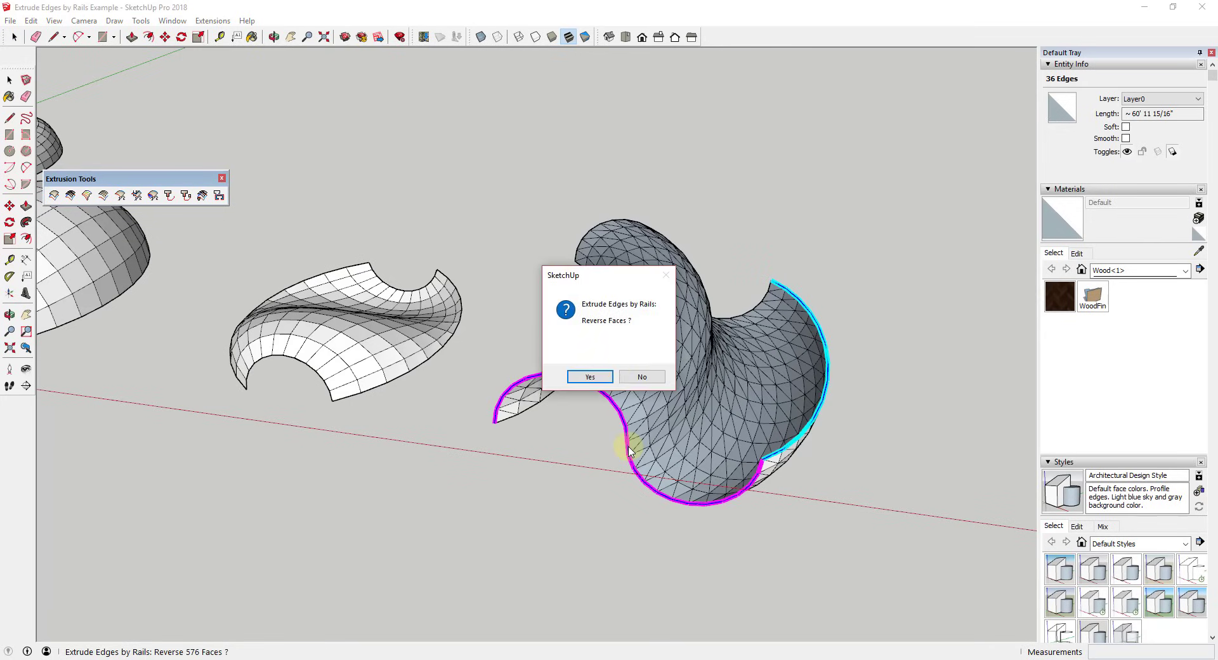
Accept reversed faces and quad faces, and keep the original curves.
left_click(599, 378)
left_click(600, 378)
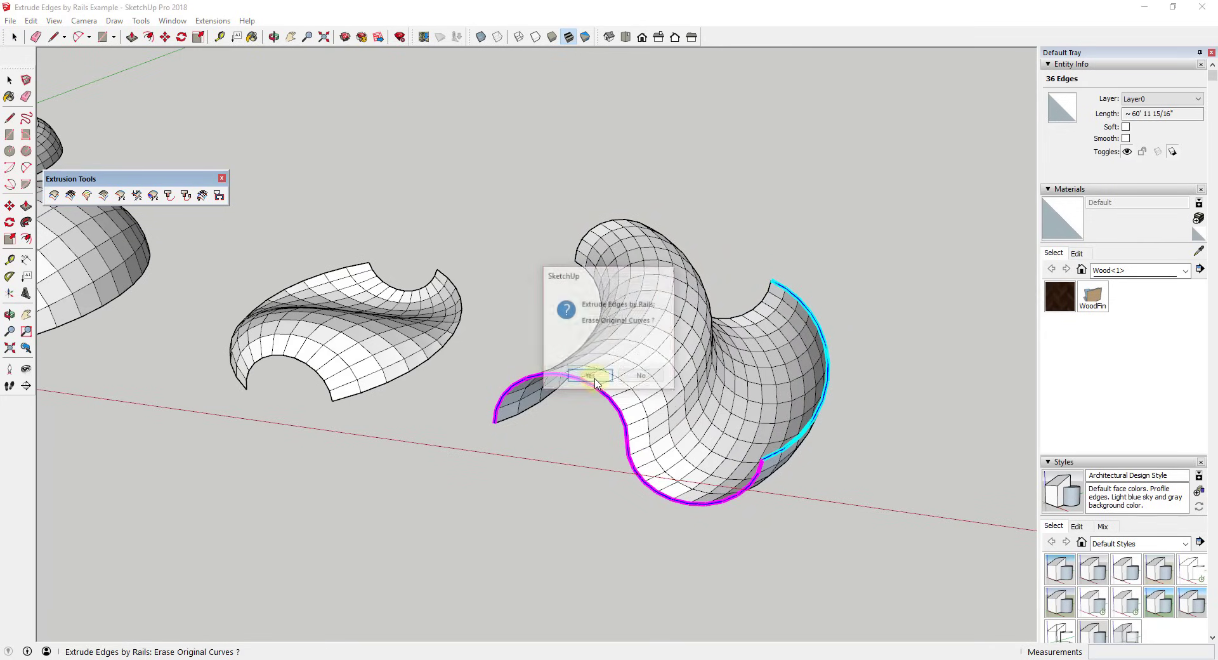
left_click(651, 378)
mouse_move(656, 381)
middle_mouse_down()
mouse_move(819, 400)
mouse_move(436, 373)
mouse_move(435, 299)
mouse_move(816, 353)
mouse_move(919, 313)
middle_mouse_up()
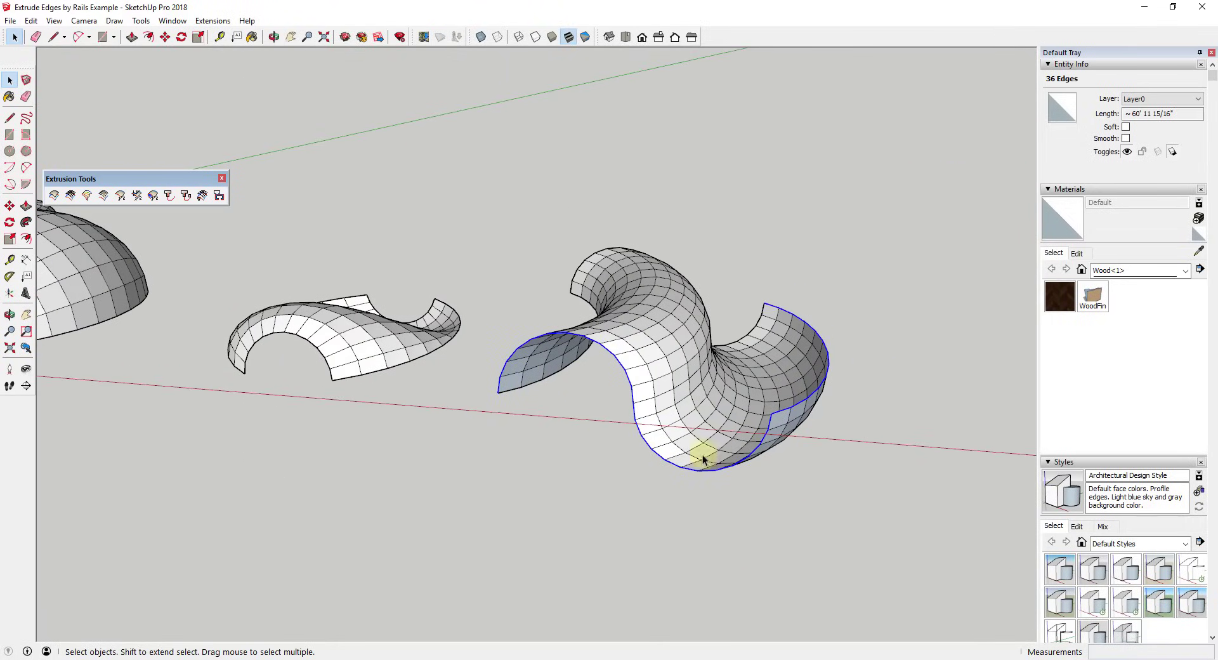
middle_click_drag(895, 363, 838, 341)
Select the S-sweep group and tick Soften coplanar in the Soften Edges tray.
left_click(837, 341)
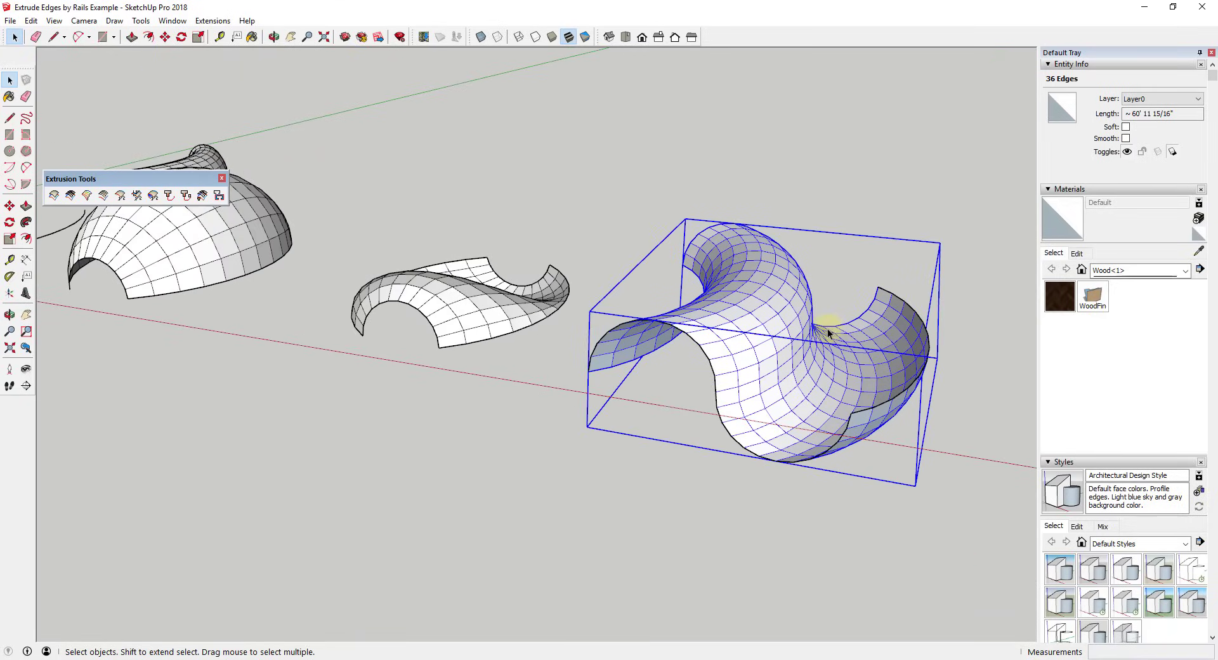
left_click(1047, 189)
left_click(1050, 203)
left_click(1048, 215)
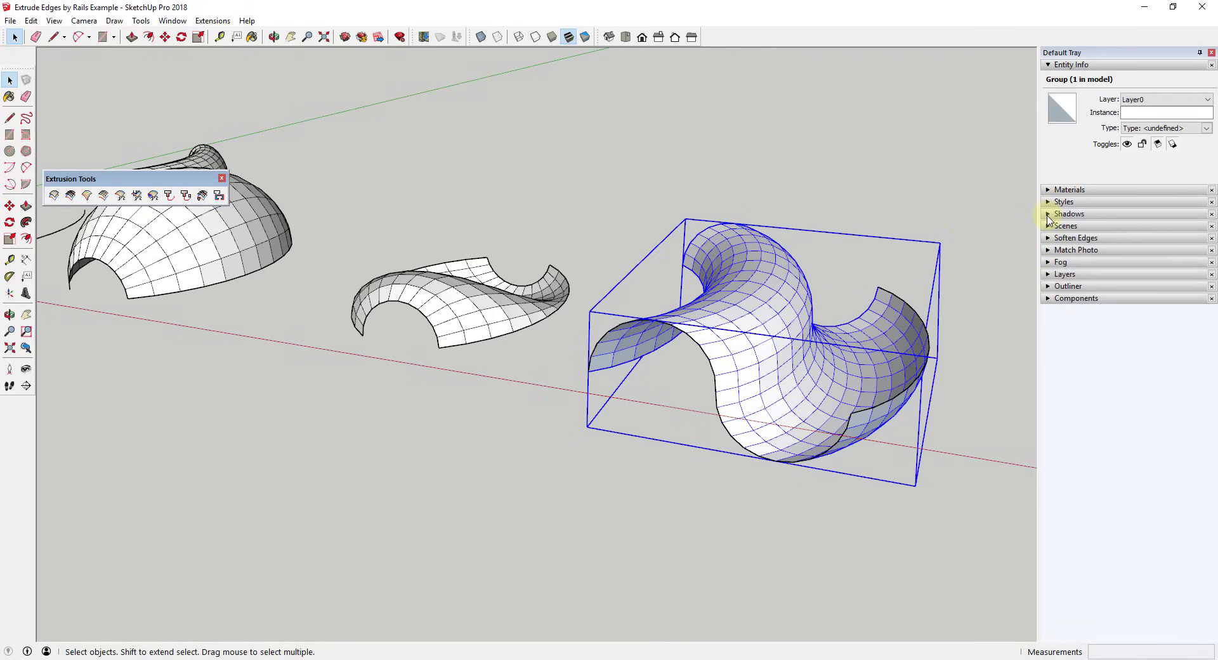
left_click(1047, 238)
left_click(1050, 309)
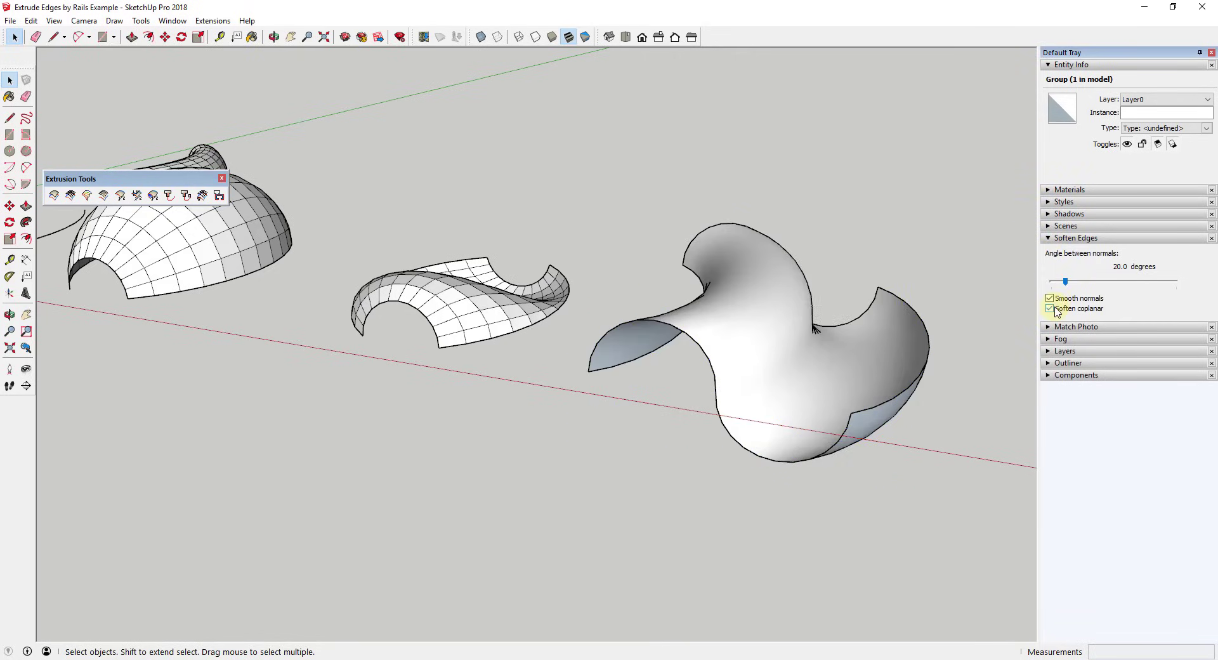
middle_click_drag(943, 351, 782, 311)
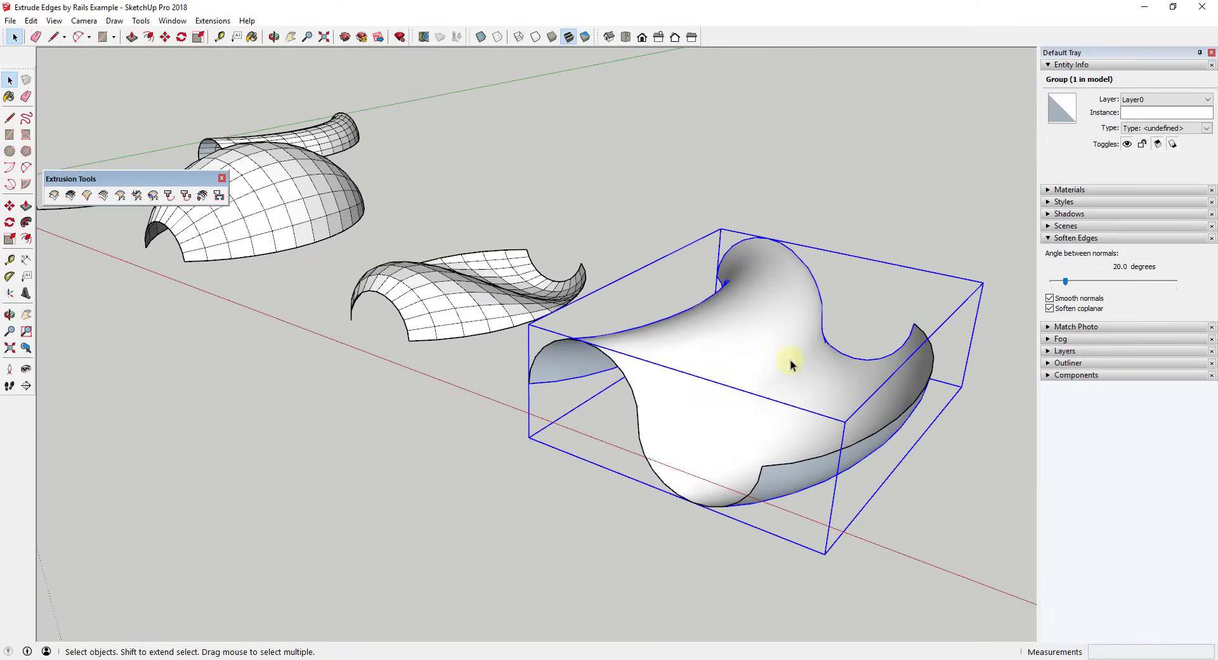
Enter the surface group, select and deselect the surface, then exit the group.
double_click(735, 335)
left_click(736, 336)
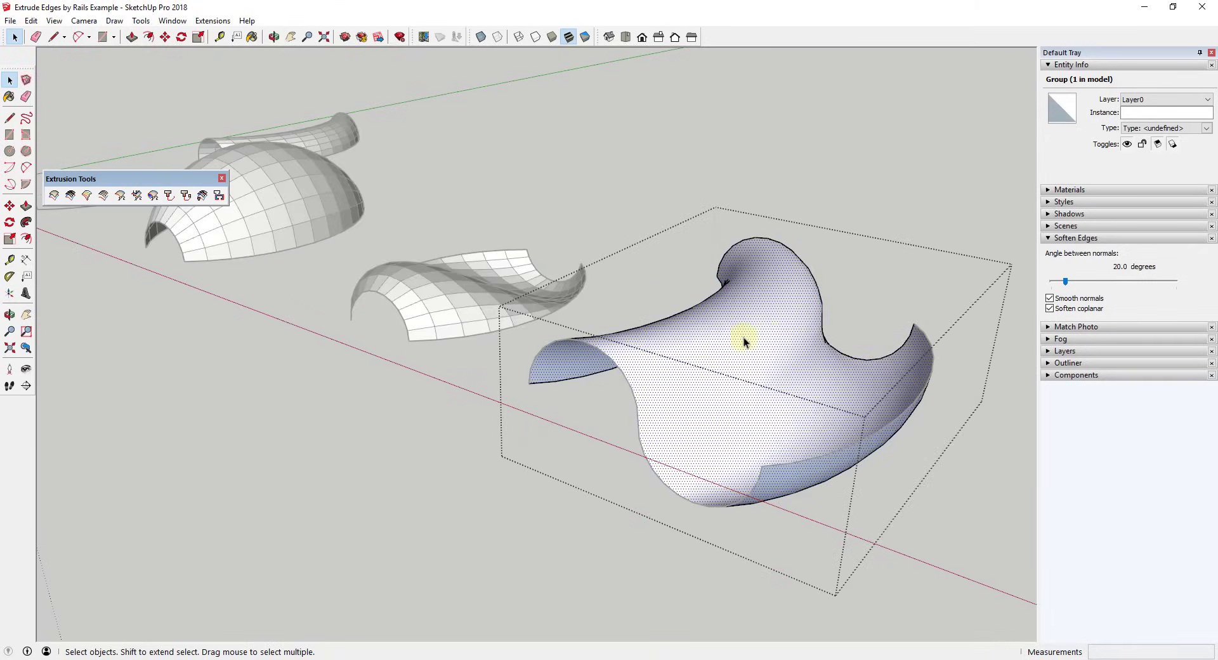
left_click(882, 290)
left_click(879, 292)
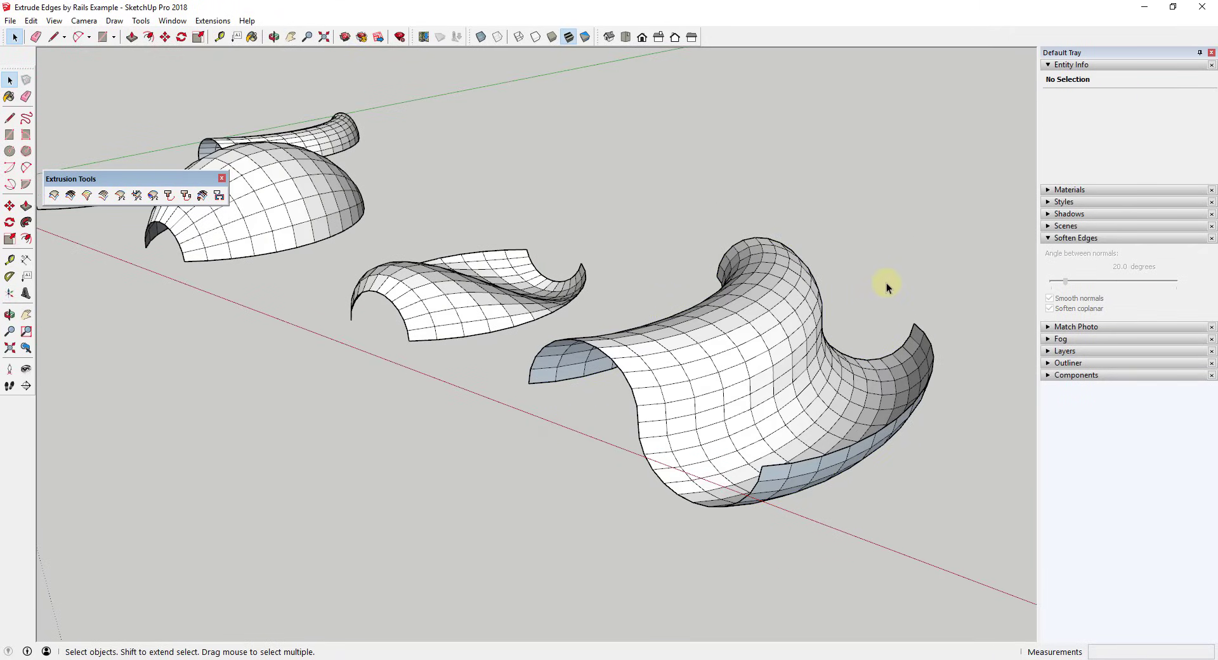
middle_click_drag(870, 284, 822, 339)
Weld the left curve and the S curve each into a single curve.
scroll(822, 339, "down", 10)
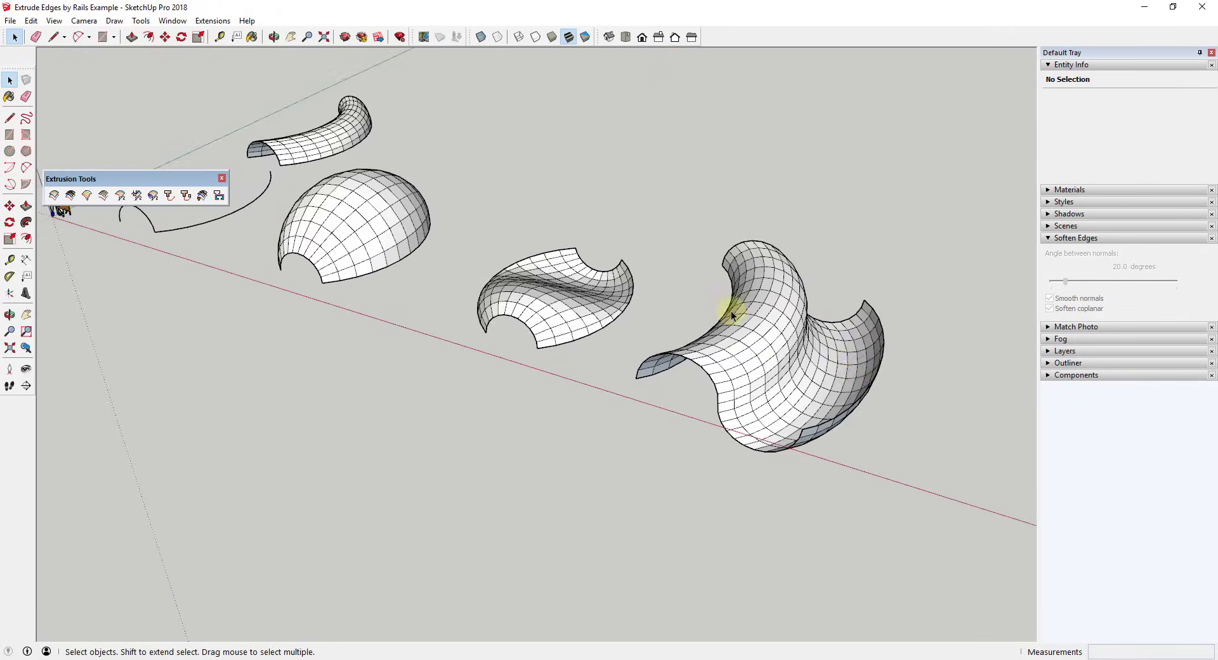
scroll(832, 333, "up", 5)
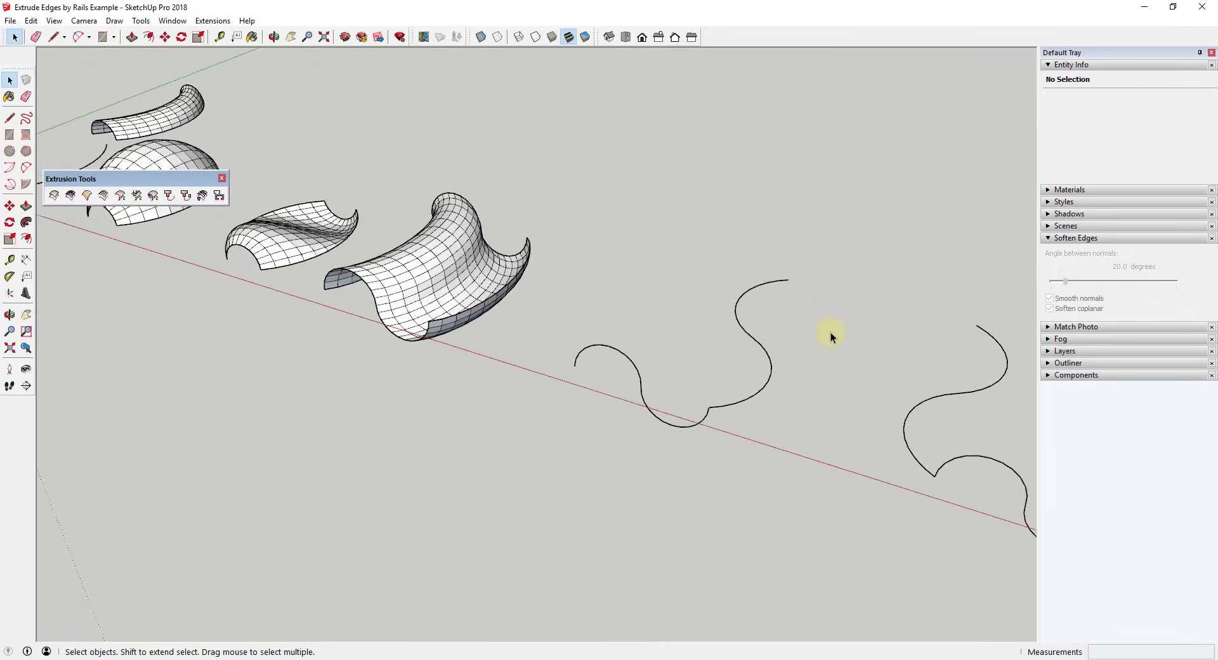
left_click_drag(608, 390, 608, 390)
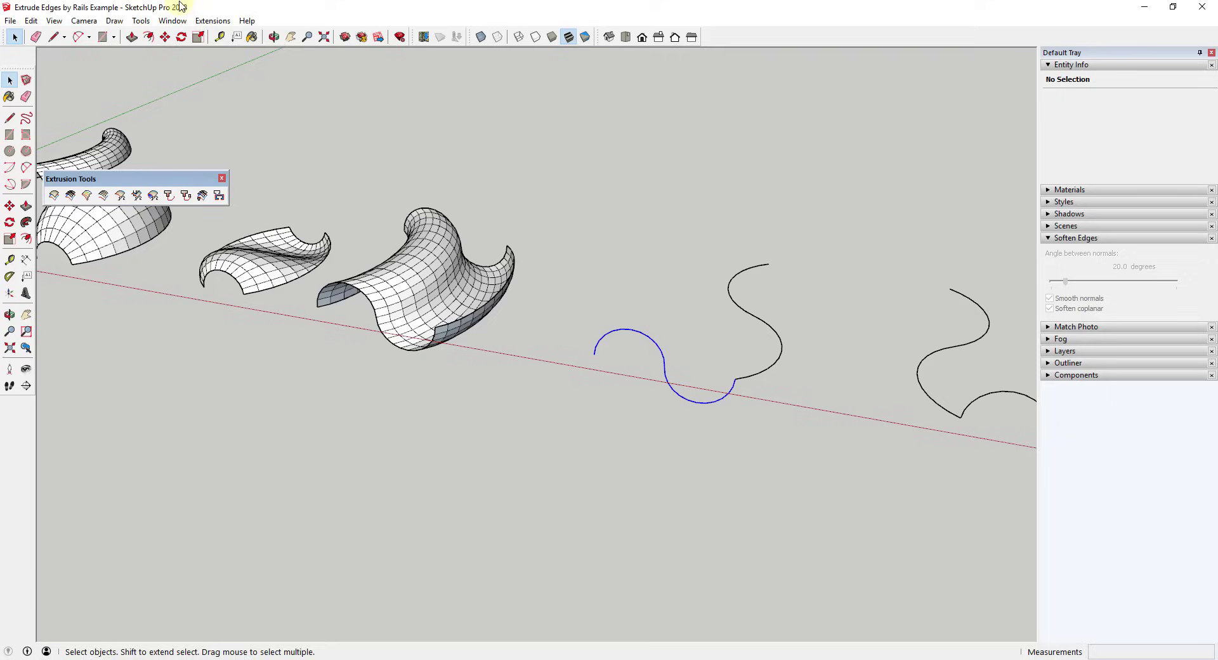
left_click(213, 21)
left_click(235, 295)
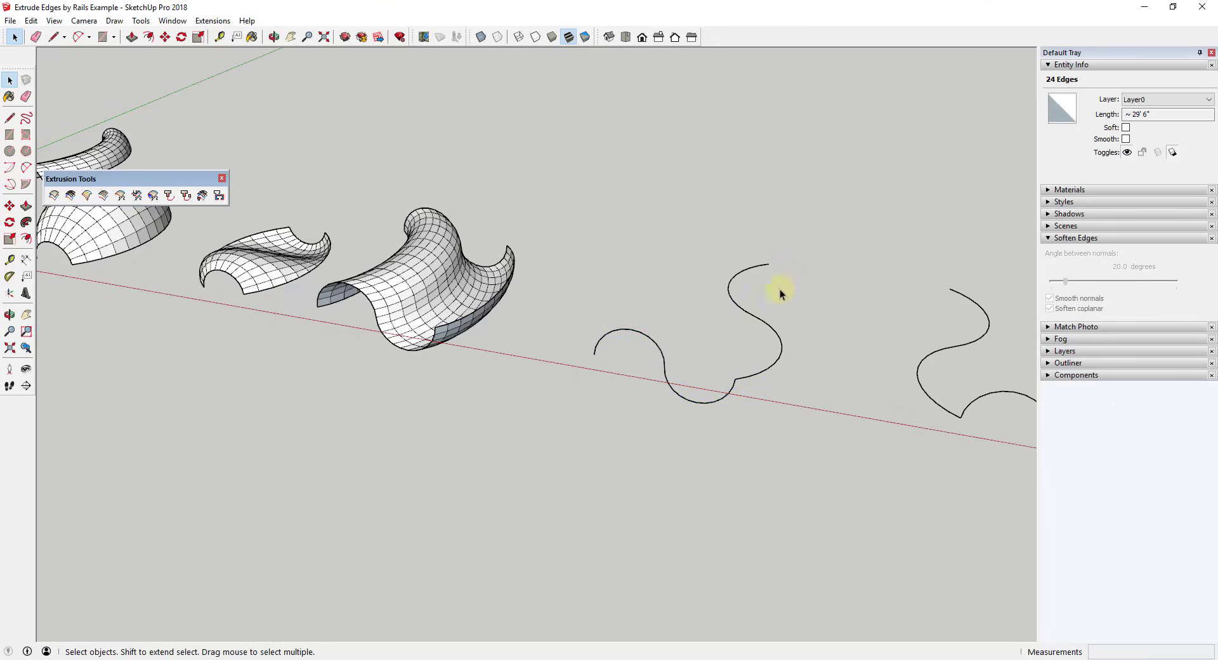
left_click_drag(802, 299, 710, 330)
left_click(206, 21)
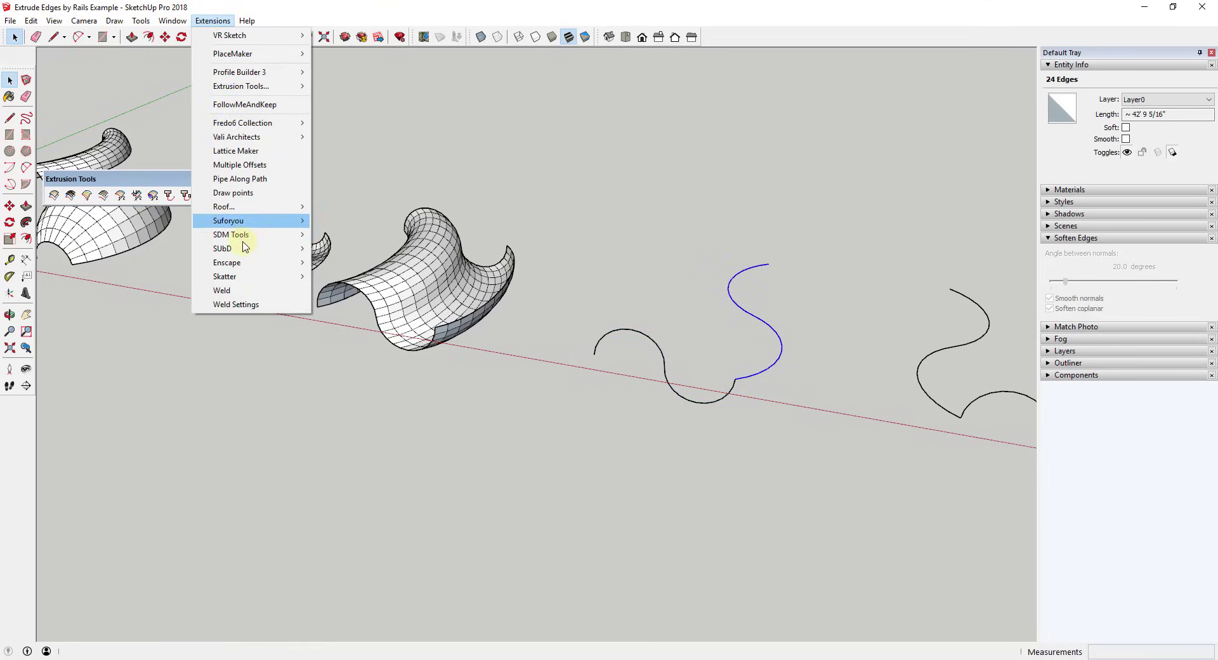
left_click(233, 290)
Sweep the left curve along the S curve as both rails and answer the surface prompt.
left_click(137, 192)
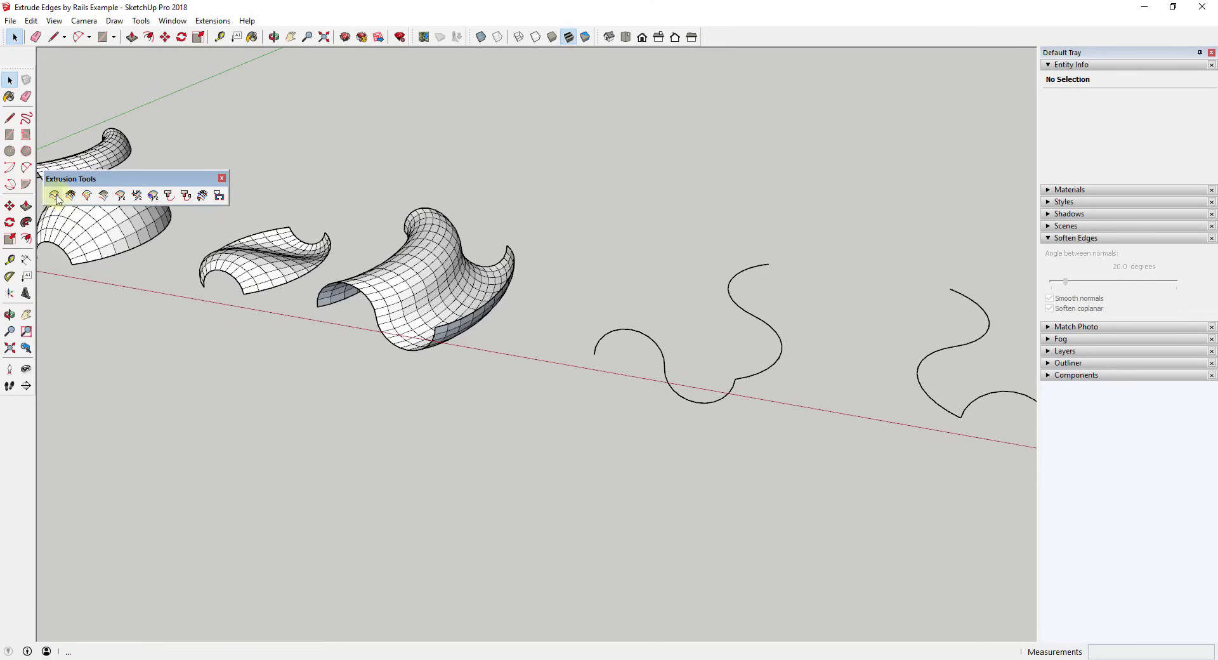
left_click(665, 363)
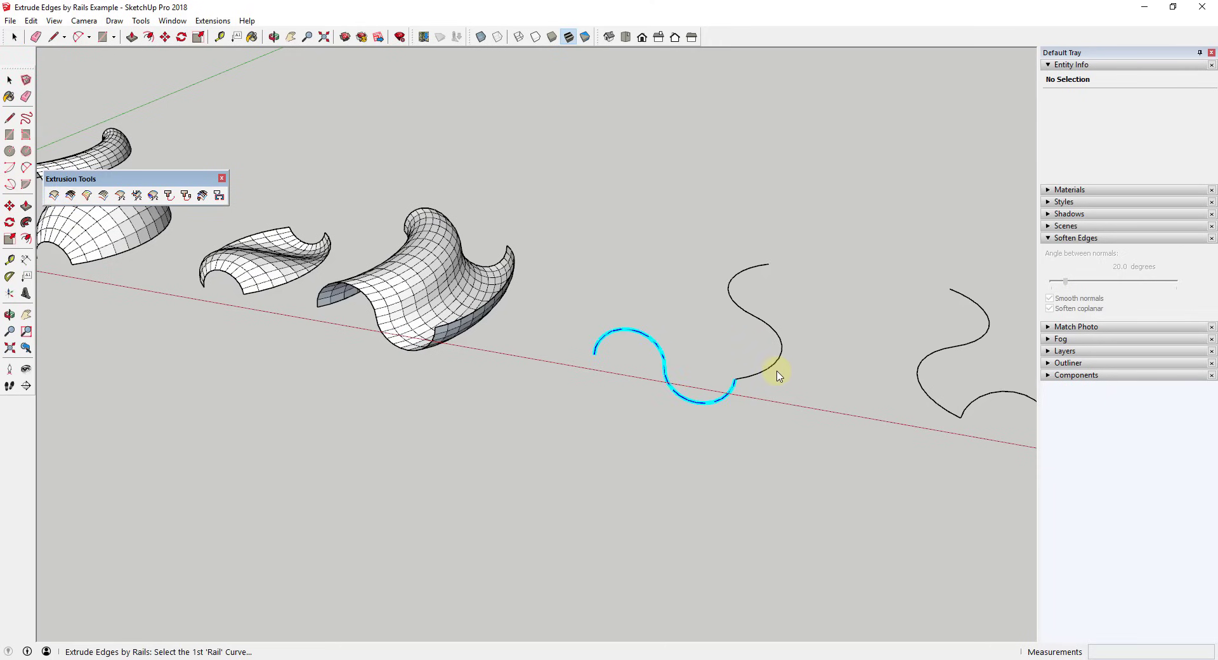
left_click(774, 371)
left_click(729, 397)
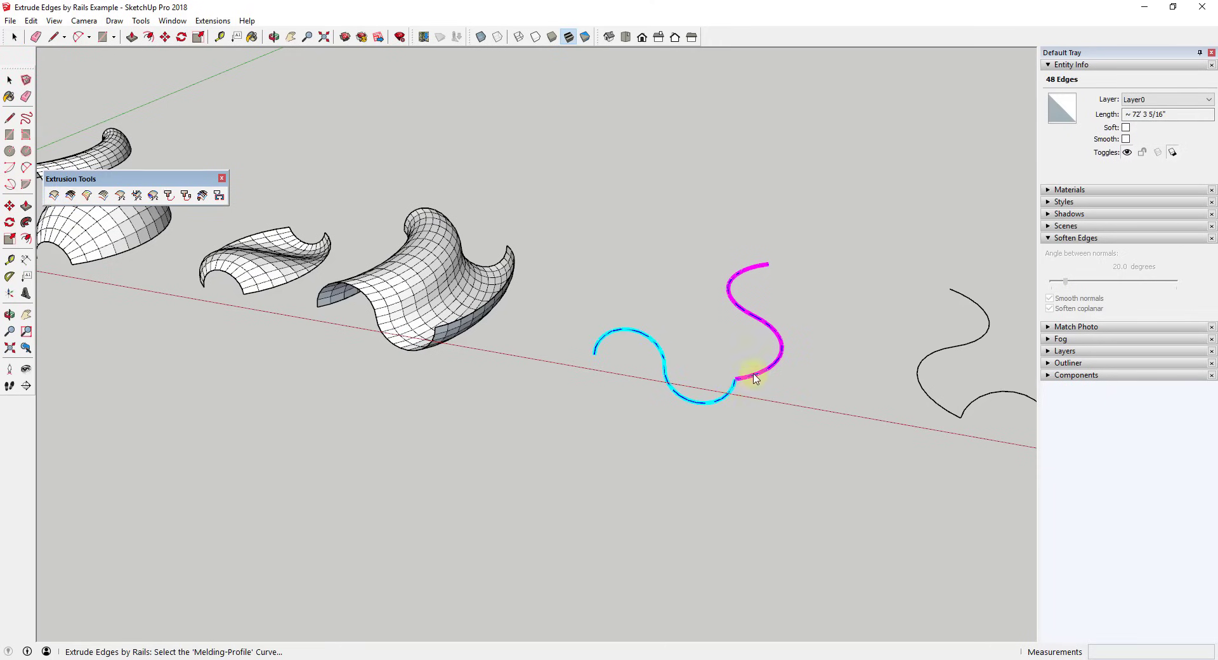
left_click(740, 379)
left_click(594, 378)
scroll(834, 290, "up", 2)
middle_click_drag(835, 291, 646, 379)
scroll(645, 379, "down", 6)
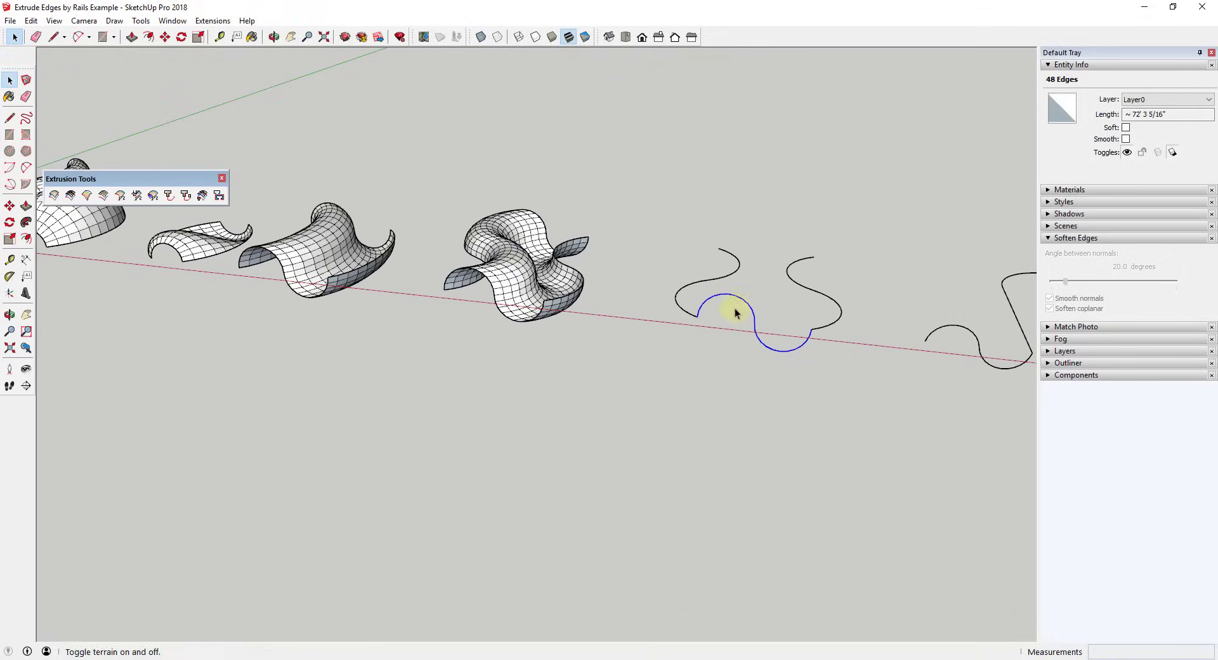
Weld the next two curves' edges into single curves via Extensions > Weld.
left_click(212, 21)
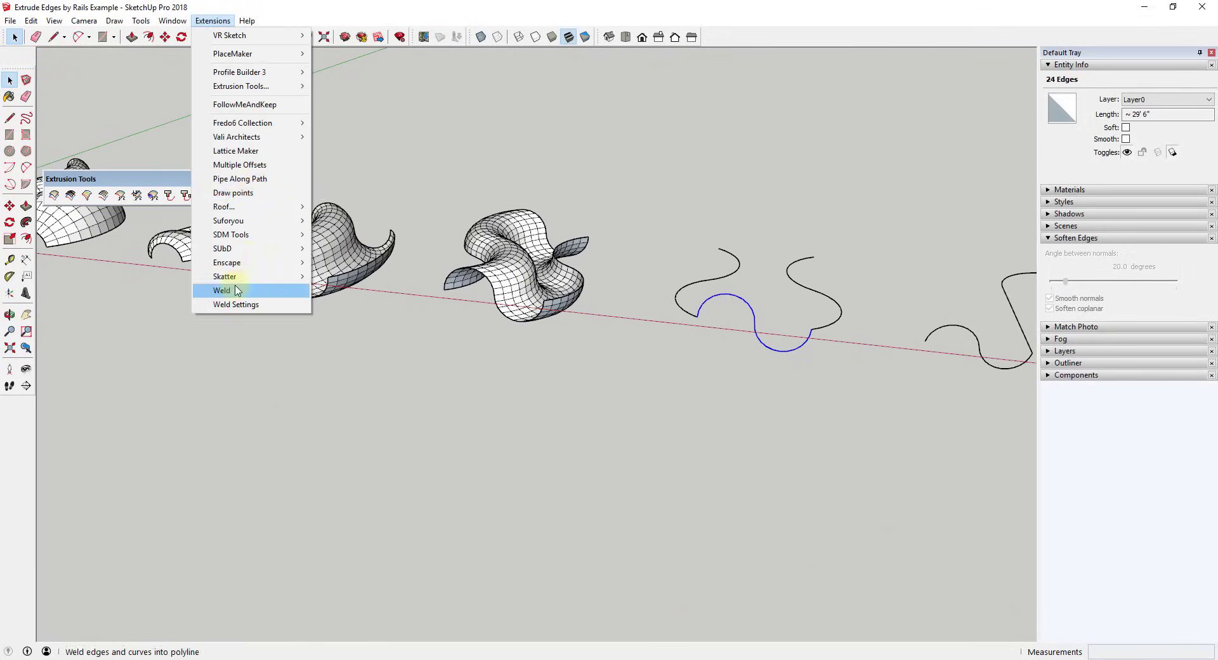
left_click(381, 90)
left_click(224, 21)
left_click(236, 288)
middle_click_drag(683, 288, 719, 286)
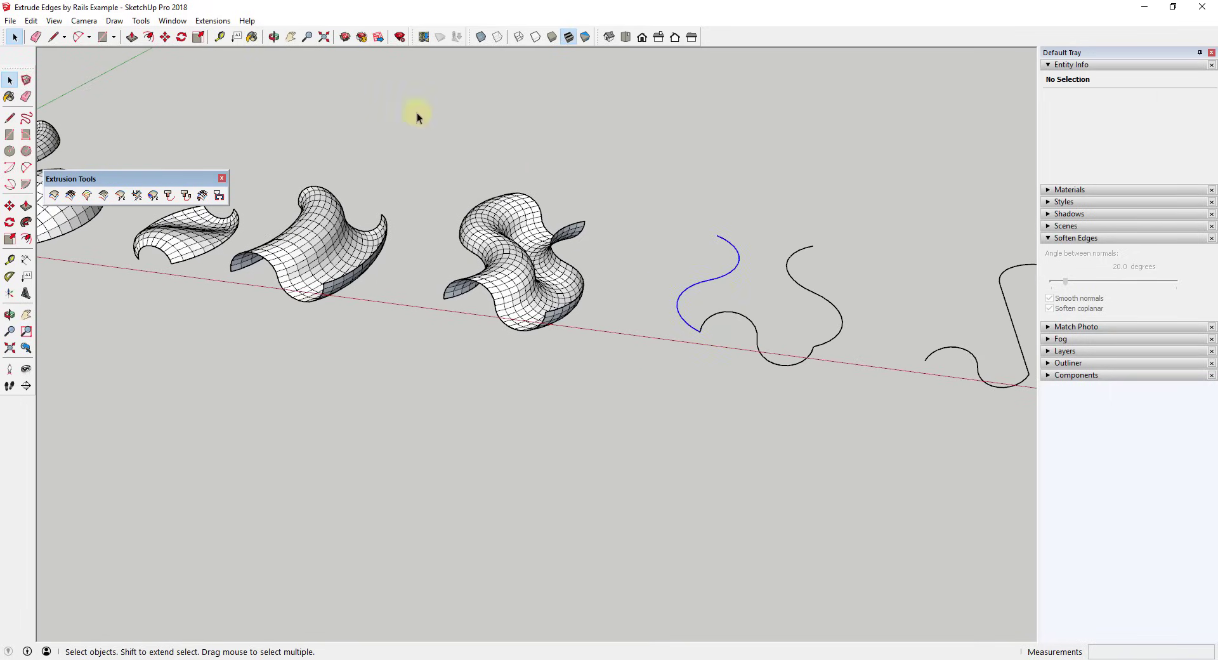
left_click(213, 20)
left_click(255, 293)
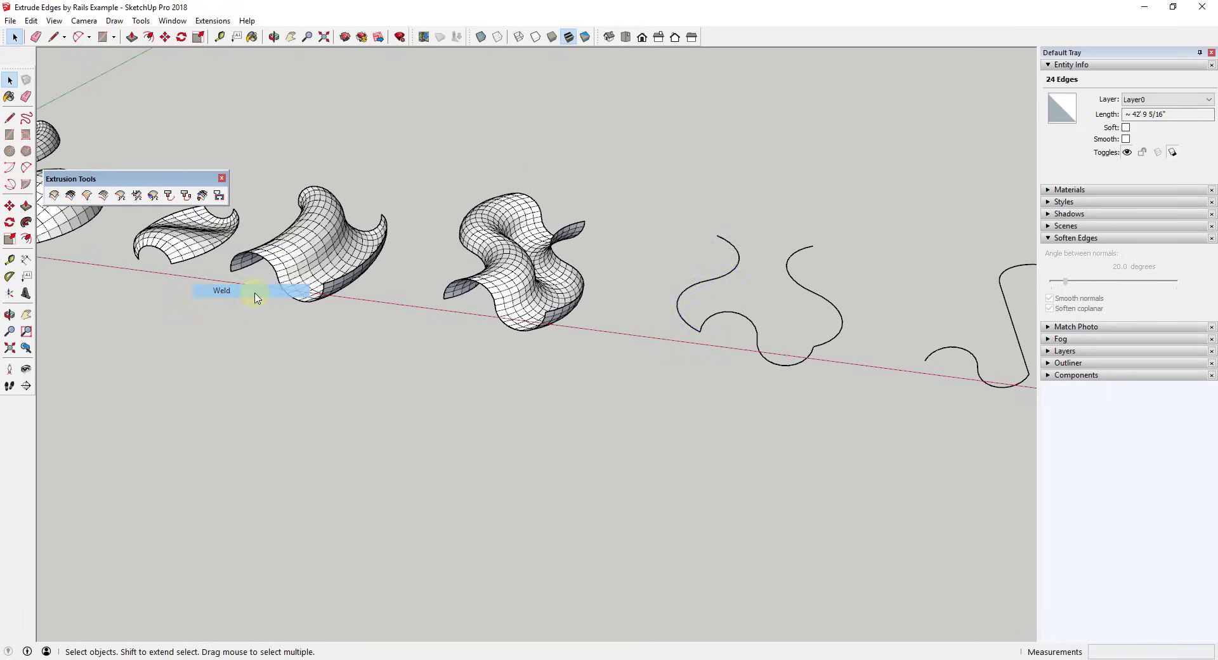
scroll(893, 318, "up", 3)
scroll(712, 224, "up", 2)
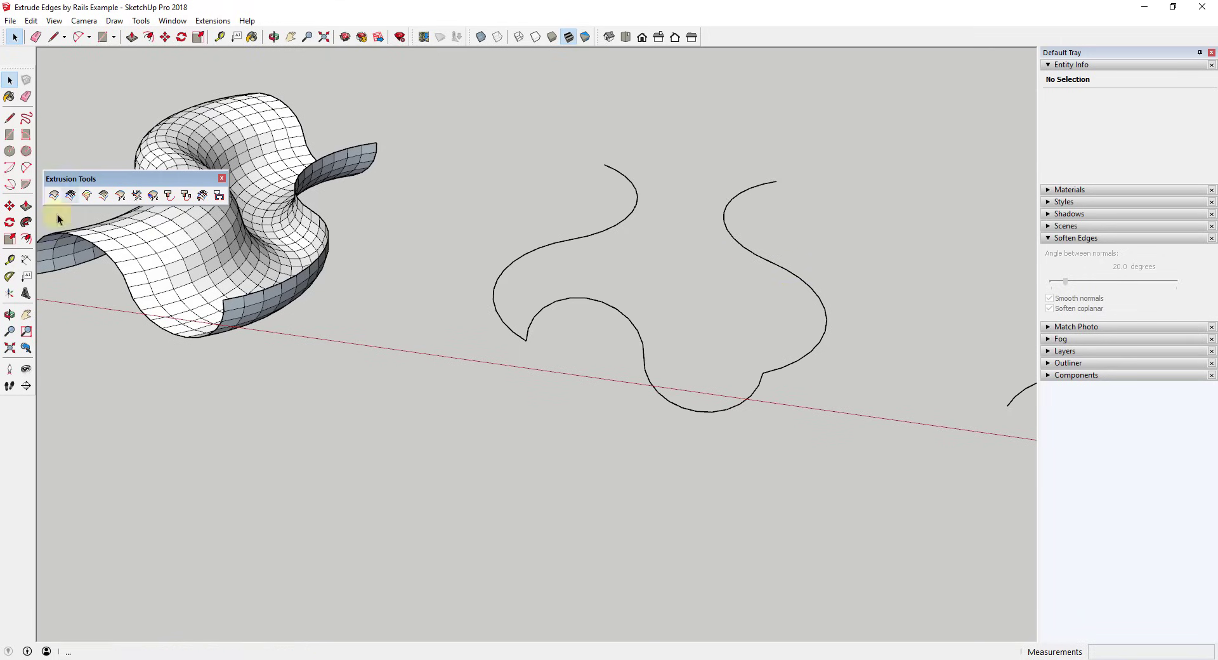
Pick both rail curves, reverse Rail-1, keep face orientation, and answer the final prompt.
left_click(645, 351)
left_click(808, 358)
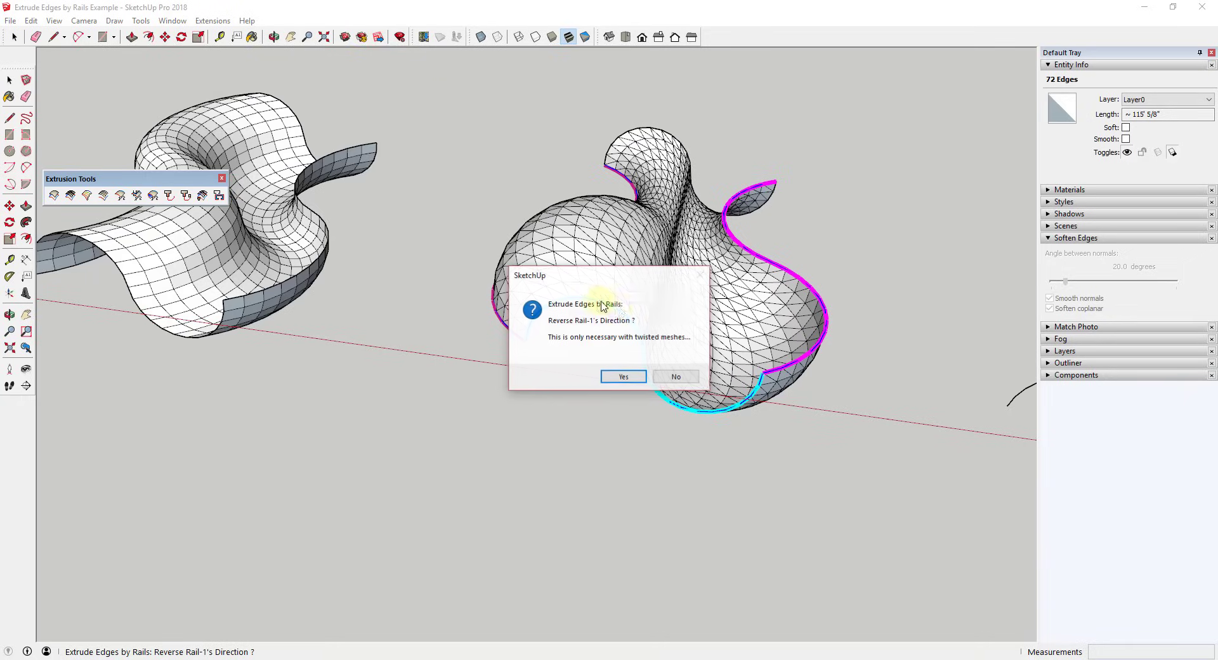
left_click(646, 376)
left_click(666, 376)
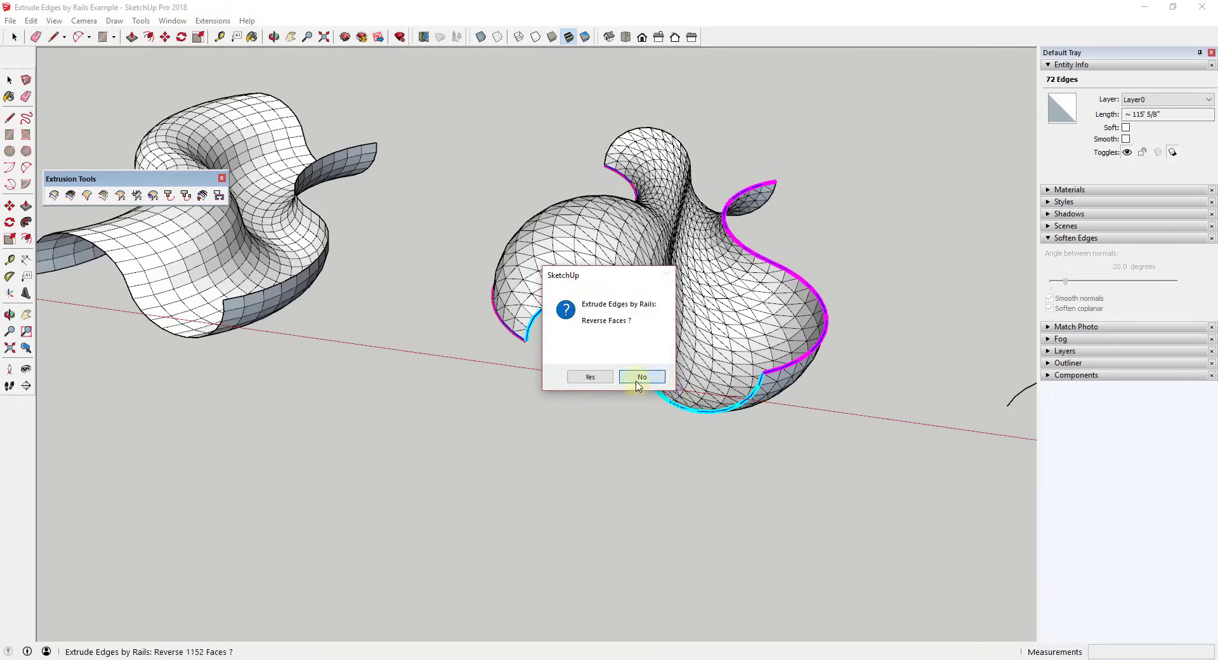
left_click(637, 379)
scroll(576, 216, "down", 5)
key("space")
middle_click_drag(576, 216, 550, 307)
scroll(549, 307, "up", 5)
Select the bent rail and wavy bottom profile arcs, and weld the arcs into one curve.
left_click(572, 189)
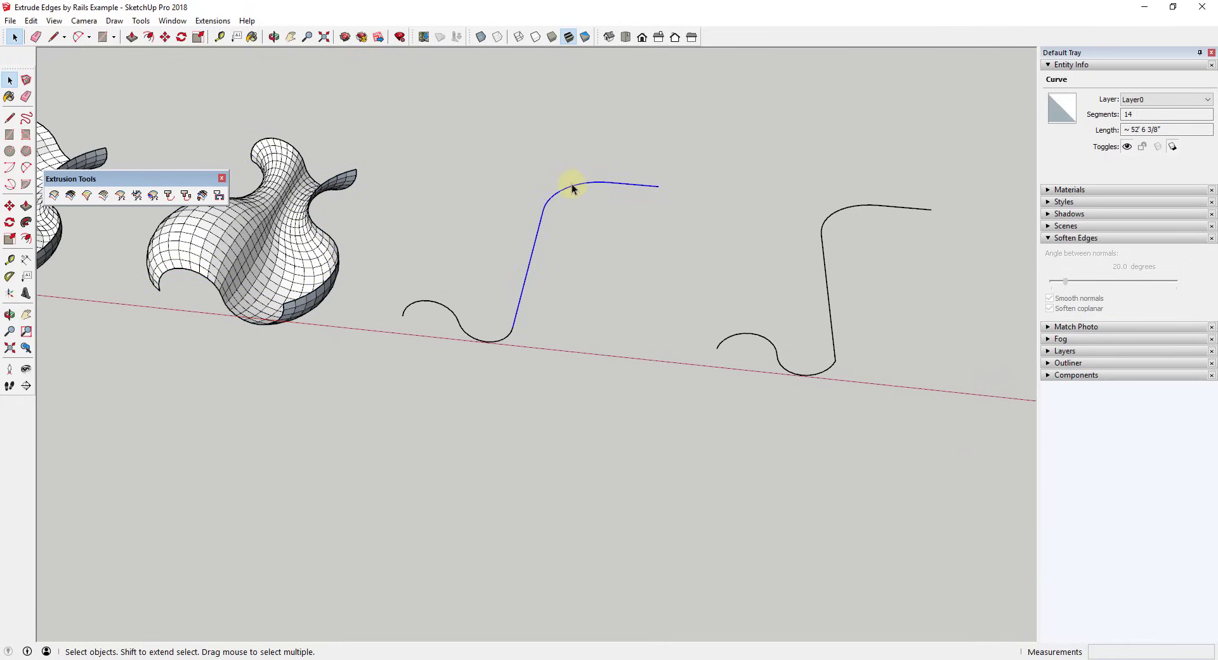
scroll(513, 329, "up", 4)
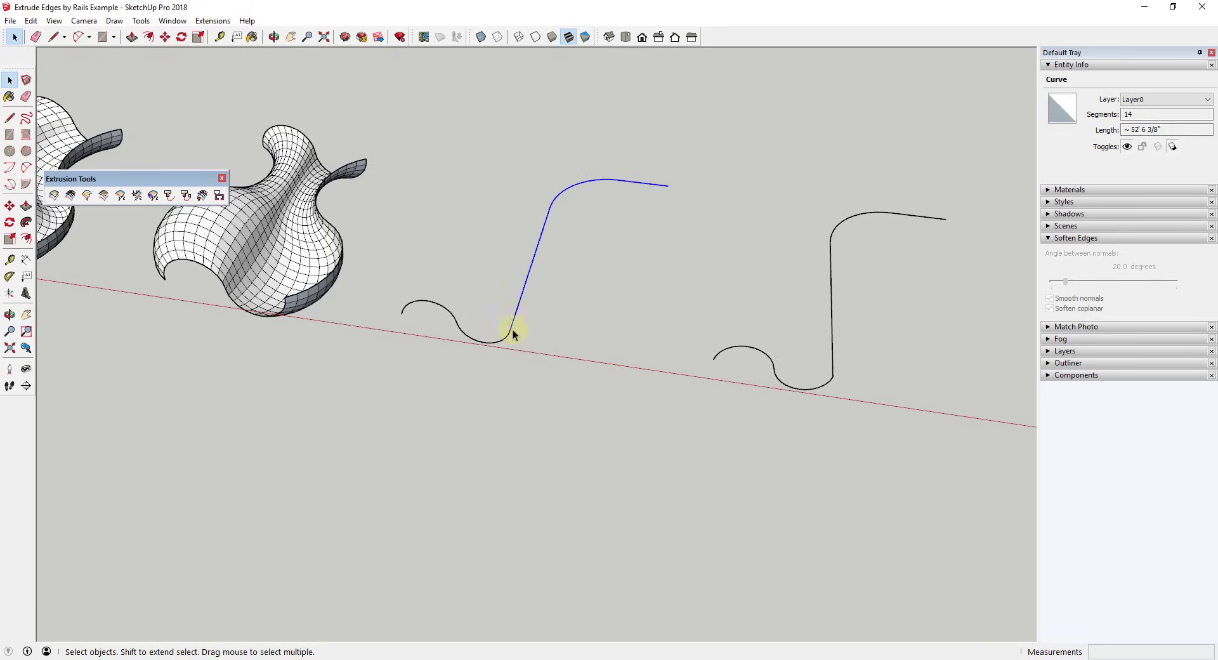
left_click(483, 340)
left_click(484, 337)
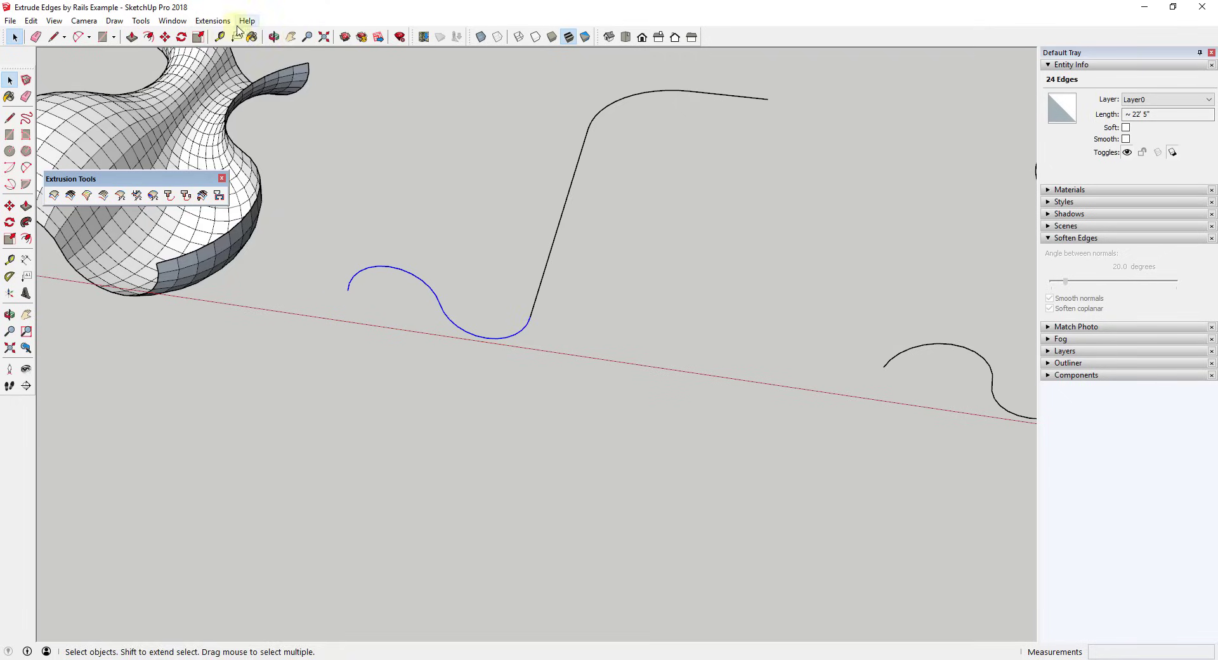
left_click(212, 20)
left_click(260, 290)
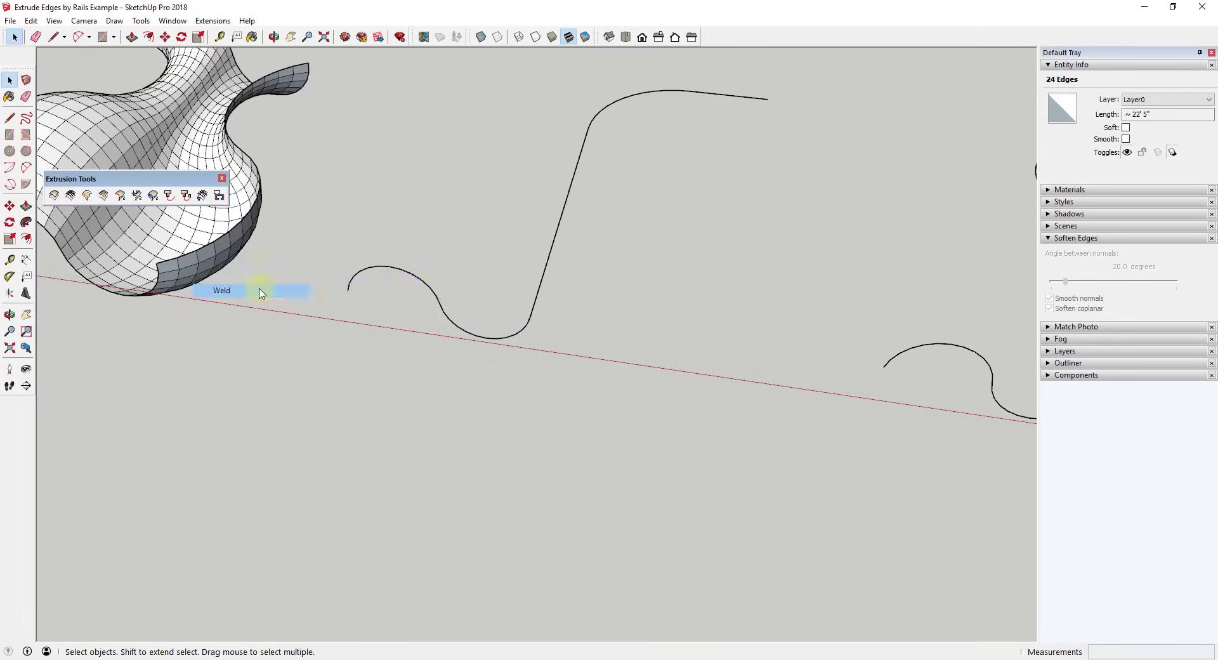
Sweep the welded profile along the bent rail with Extrude Edges by Rails: reversed, quad faces, curves kept.
left_click(53, 196)
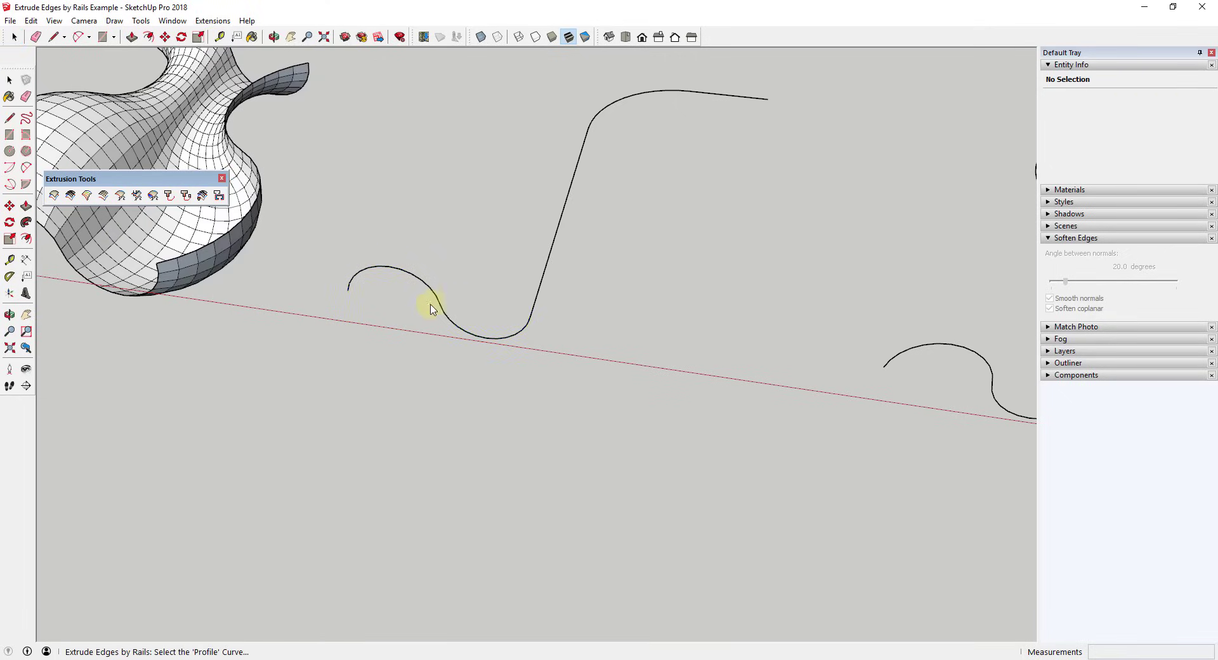
left_click(549, 264)
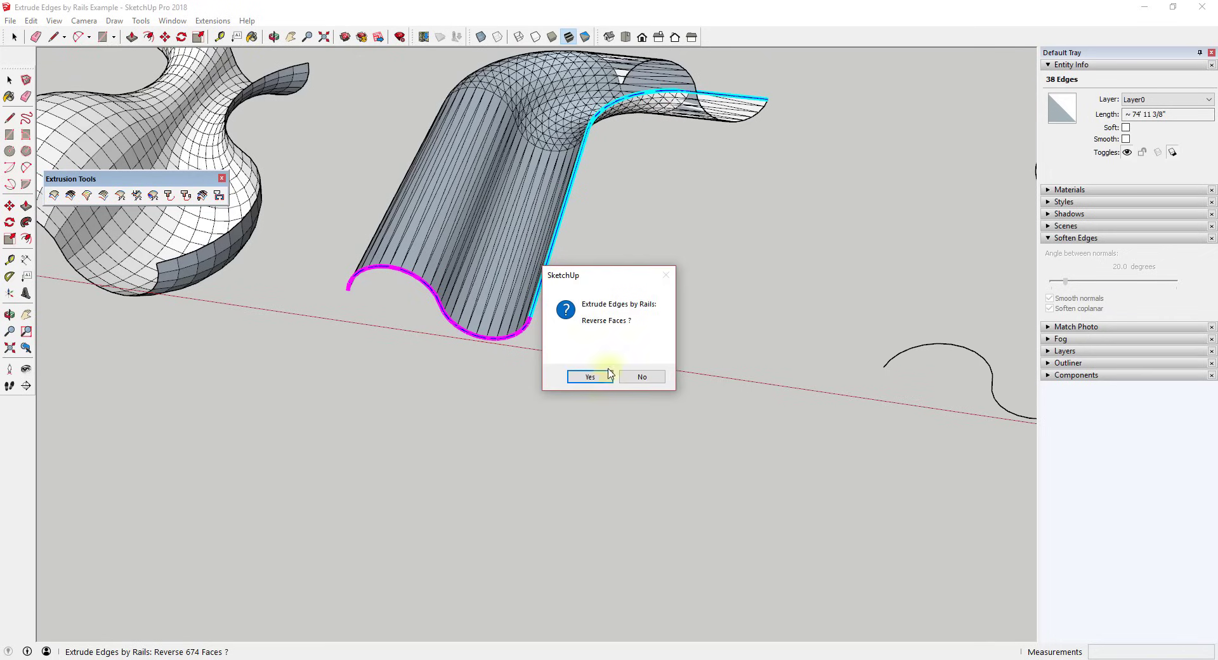
left_click(591, 377)
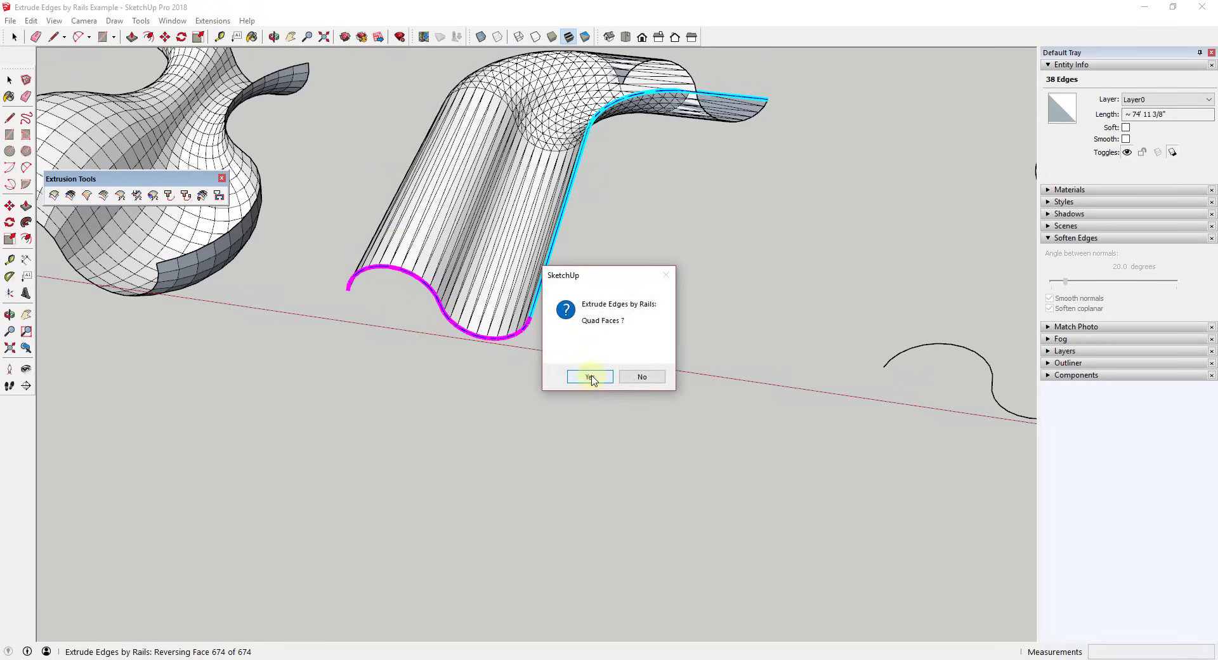
left_click(590, 376)
left_click(642, 375)
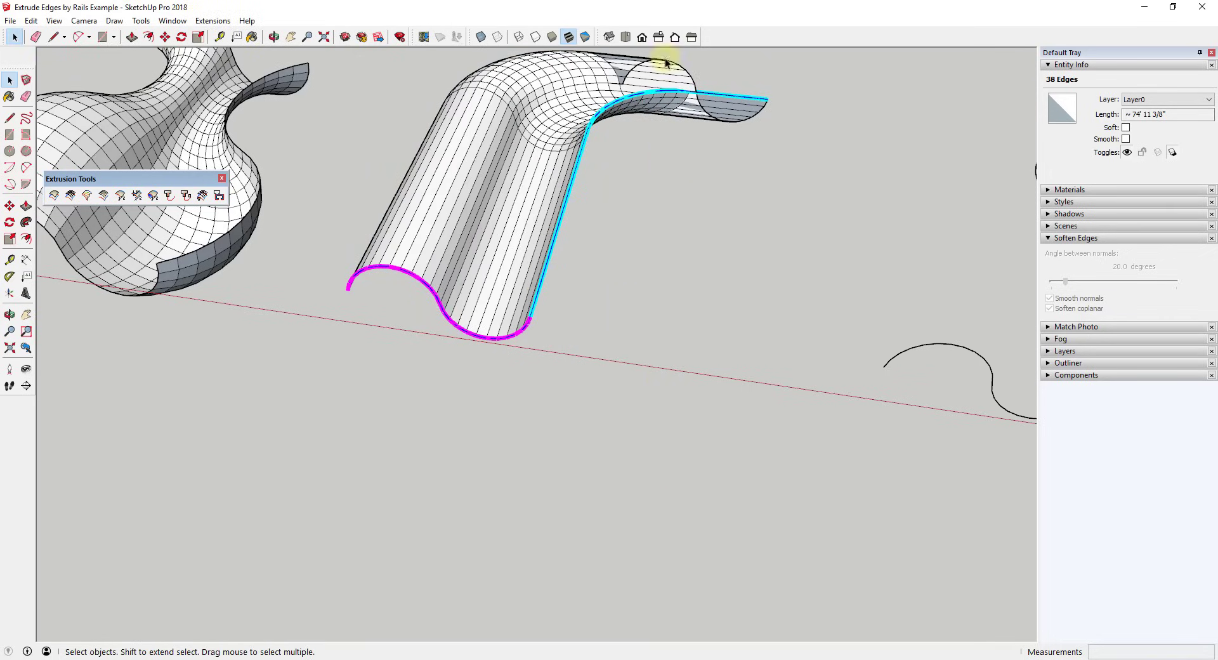
scroll(685, 114, "up", 2)
scroll(536, 280, "up", 1)
scroll(381, 272, "down", 4)
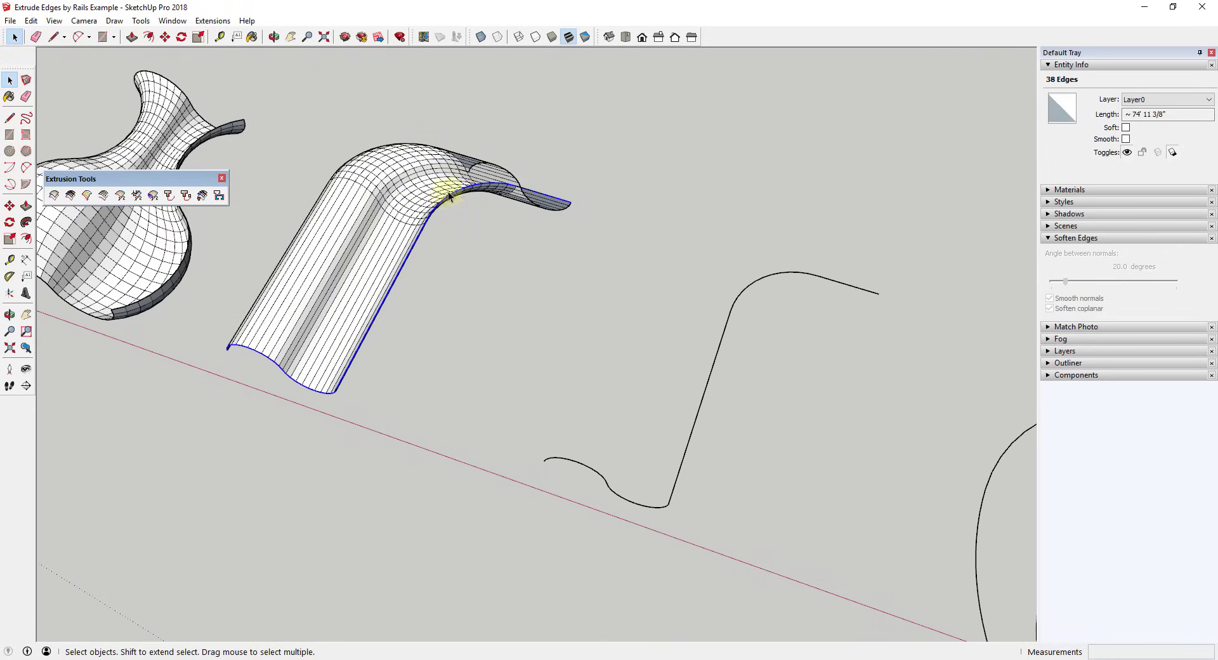
Orbit around the new half-pipe surface to inspect its end, then view the whole row.
mouse_move(549, 202)
middle_mouse_down()
mouse_move(364, 264)
mouse_move(734, 264)
middle_mouse_up()
scroll(698, 279, "up", 2)
scroll(517, 145, "up", 2)
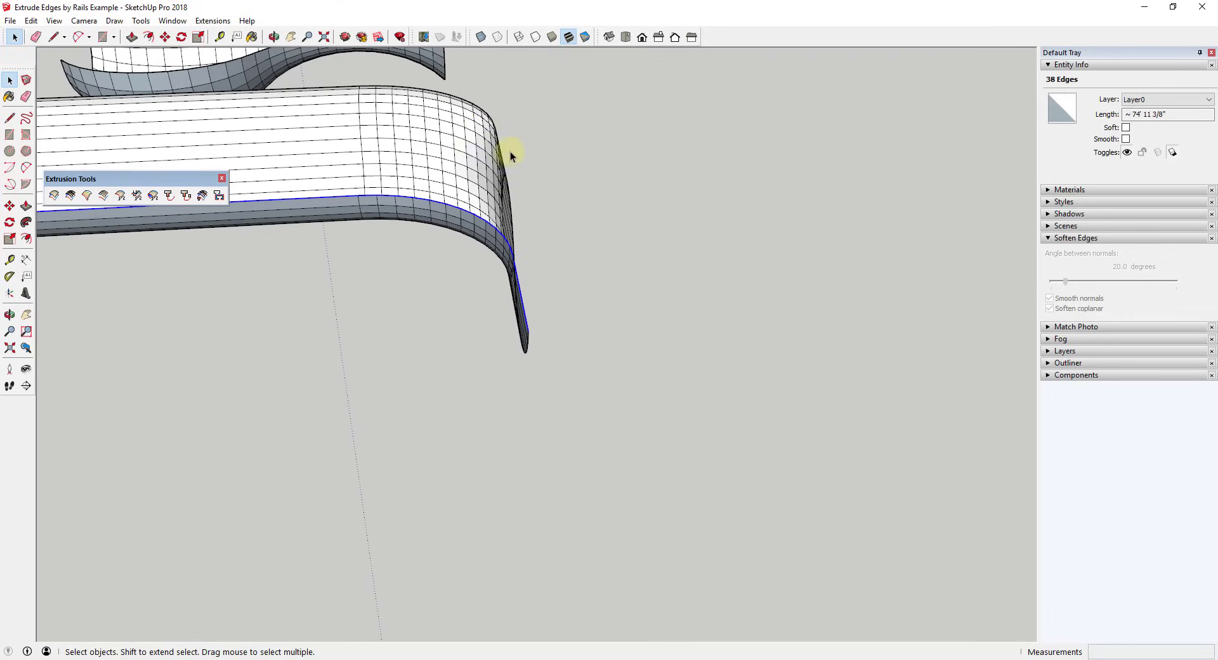
middle_click_drag(501, 166, 544, 163)
scroll(675, 171, "down", 4)
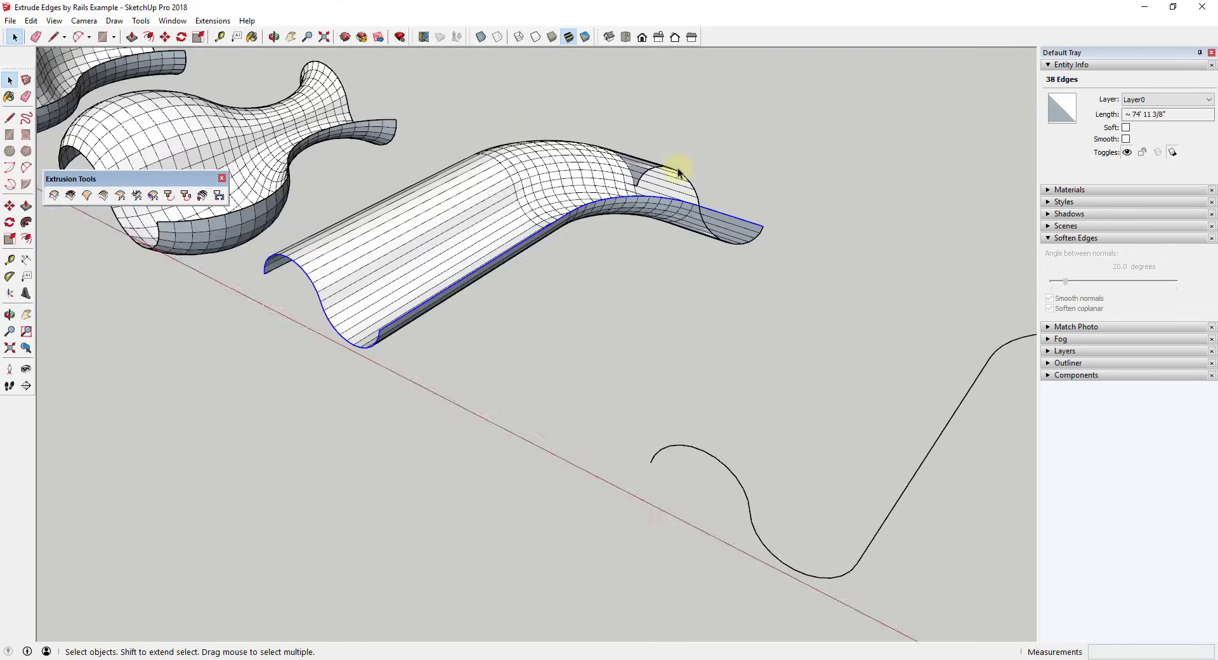
scroll(660, 185, "down", 2)
scroll(816, 252, "up", 1)
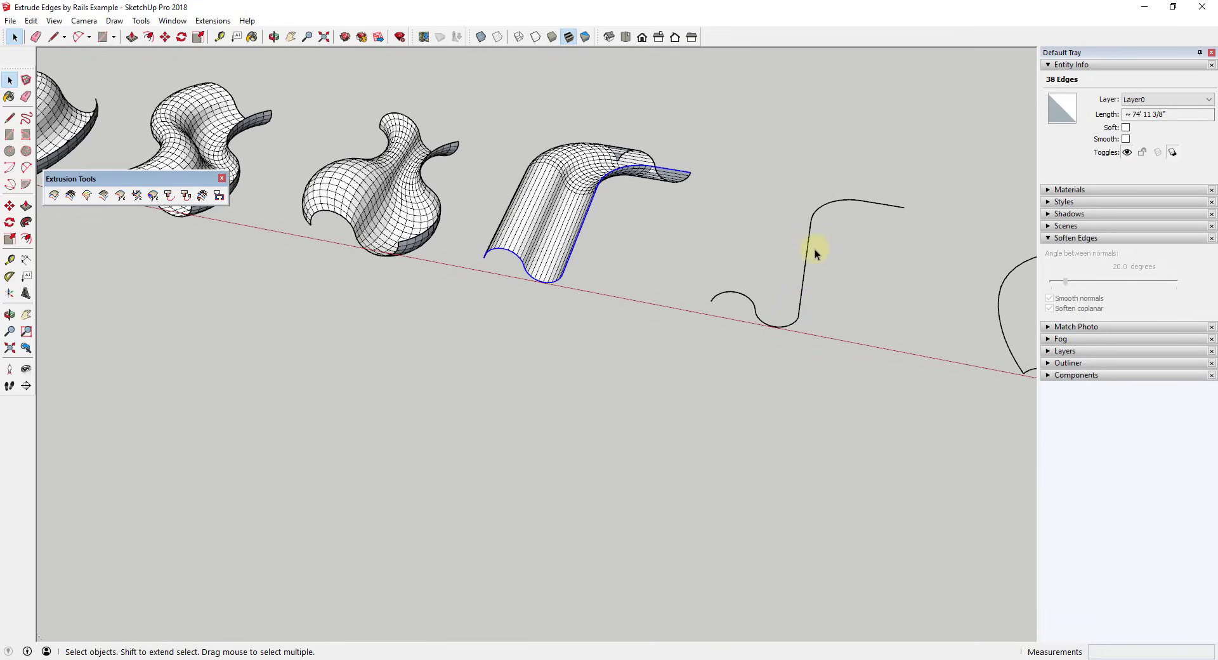
Copy the bent rail to the profile's other end and extend it with a line level with the first rail.
left_click(799, 295)
key("m")
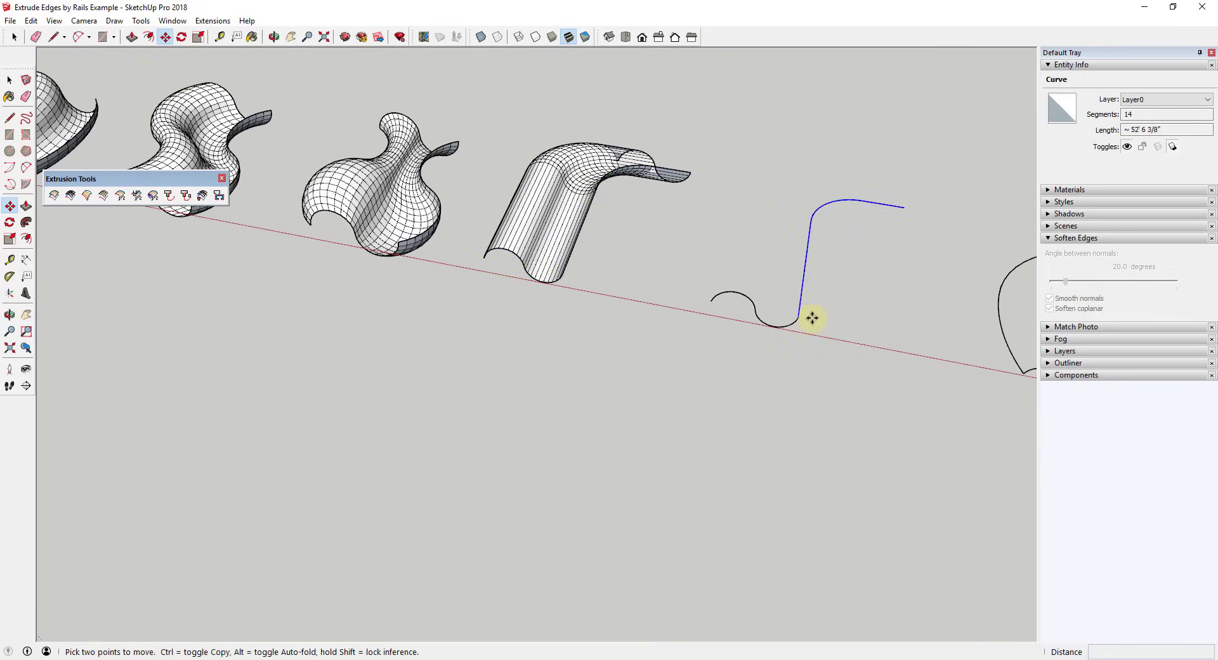
key("ctrl")
left_click(799, 318)
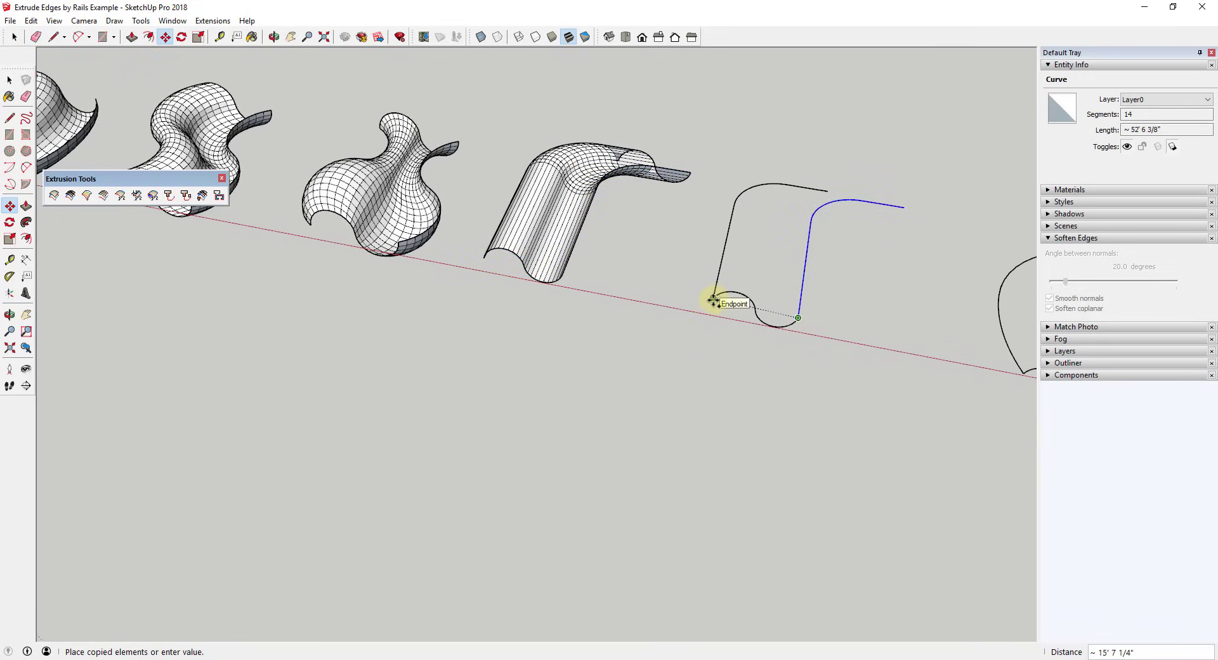
left_click(712, 303)
key("l")
left_click(832, 156)
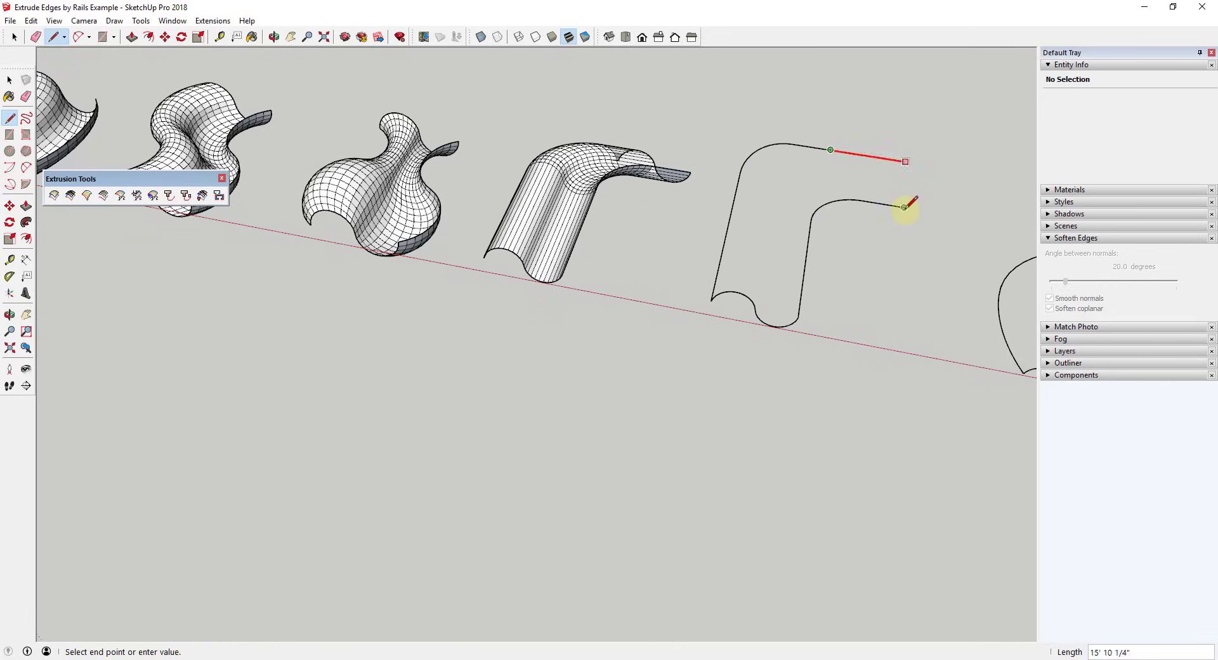
left_click(906, 164)
key("space")
Weld the copied rail and its extension into one curve.
left_click(203, 21)
left_click(204, 21)
left_click_drag(884, 191, 751, 321)
left_click(203, 21)
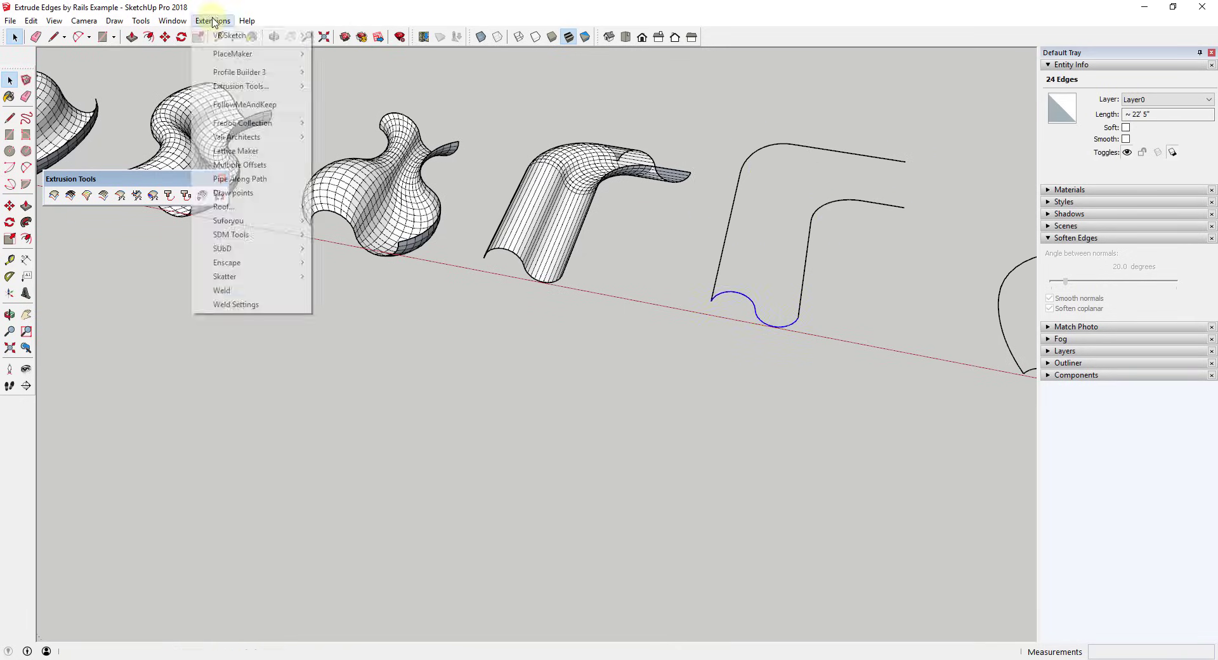
left_click(961, 243)
scroll(961, 243, "down", 1)
scroll(961, 244, "up", 4)
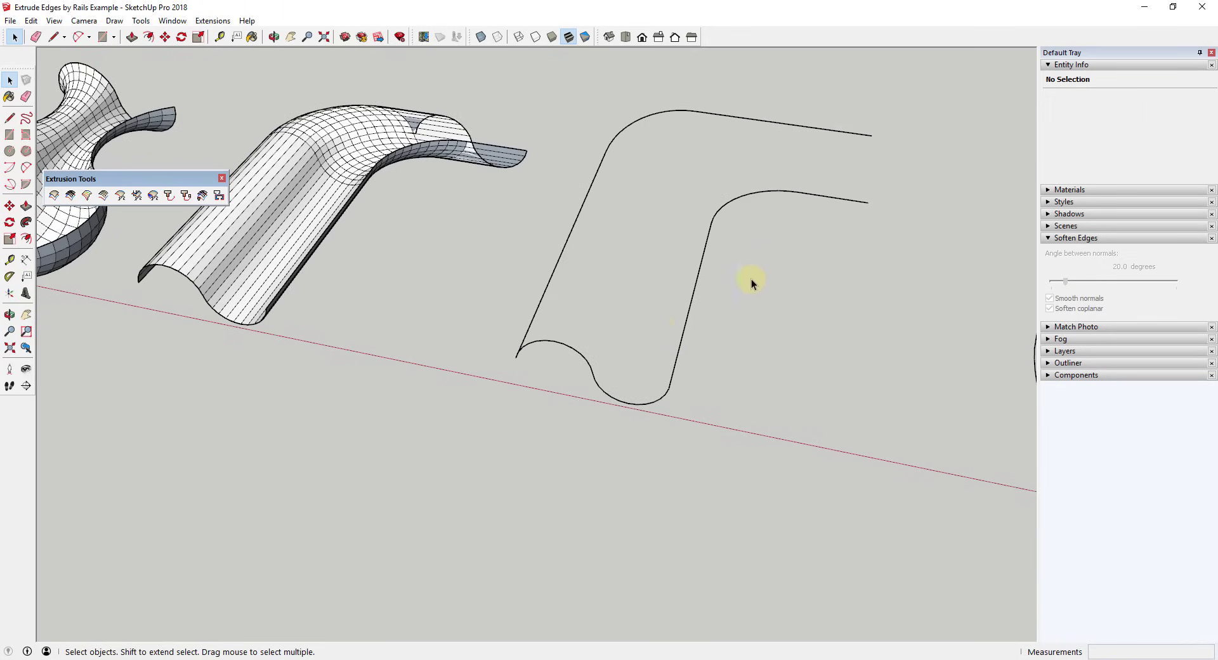
Sweep the wavy profile between both bent rails with Extrude Edges by Rails and orbit to inspect it.
left_click(54, 194)
left_click(587, 373)
left_click(699, 286)
left_click(712, 114)
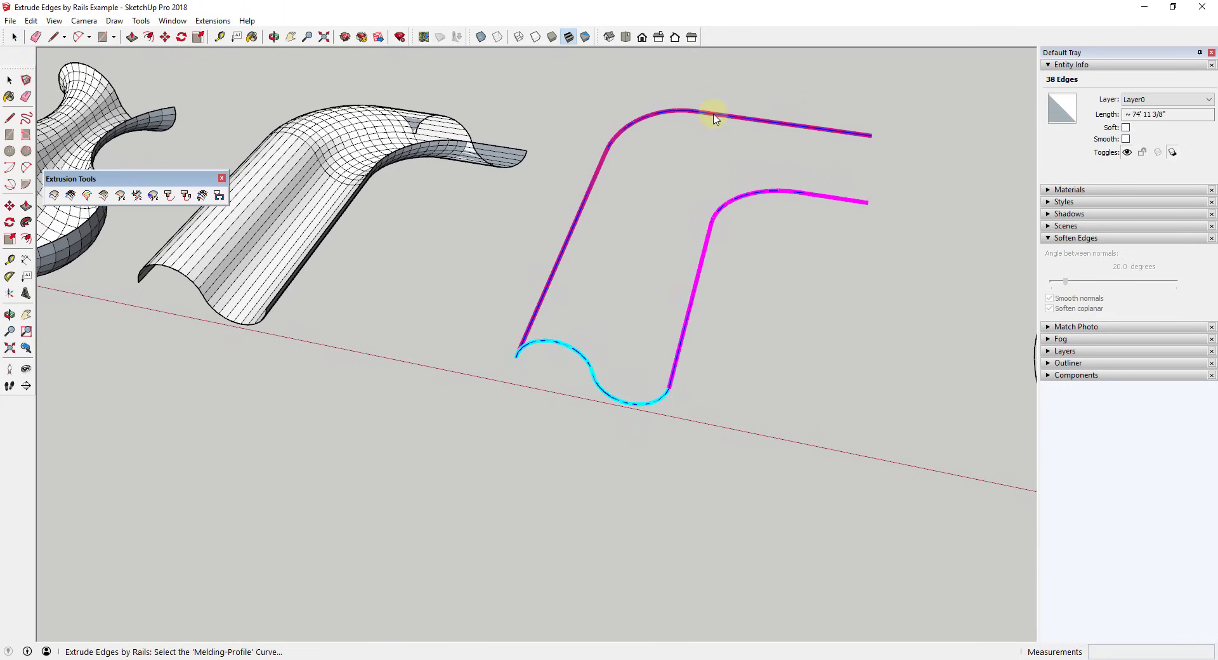
left_click(596, 372)
left_click(624, 377)
left_click(630, 376)
middle_click_drag(636, 381, 606, 182)
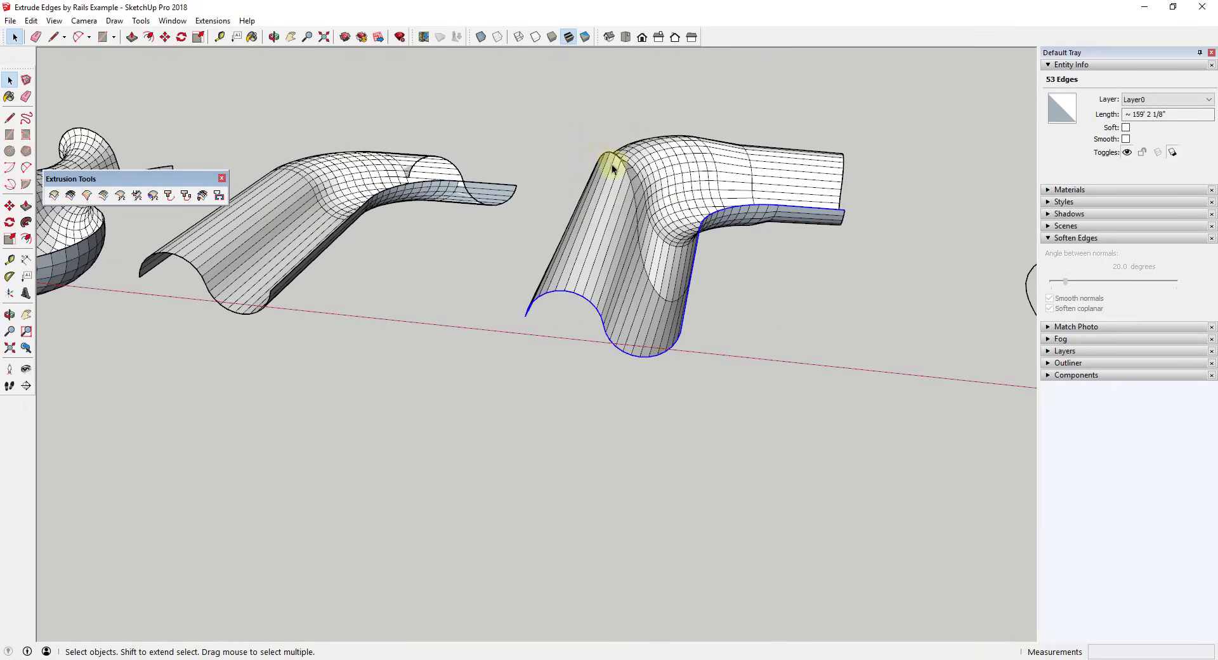
mouse_move(778, 248)
middle_mouse_down()
mouse_move(601, 203)
mouse_move(716, 237)
mouse_move(638, 246)
mouse_move(691, 267)
mouse_move(506, 244)
mouse_move(671, 238)
mouse_move(389, 197)
mouse_move(813, 315)
mouse_move(524, 269)
mouse_move(741, 327)
mouse_move(810, 288)
mouse_move(653, 223)
mouse_move(740, 218)
mouse_move(634, 195)
mouse_move(778, 150)
mouse_move(784, 240)
middle_mouse_up()
Select the small arc profile and orbit toward the curled outlines.
scroll(784, 240, "up", 5)
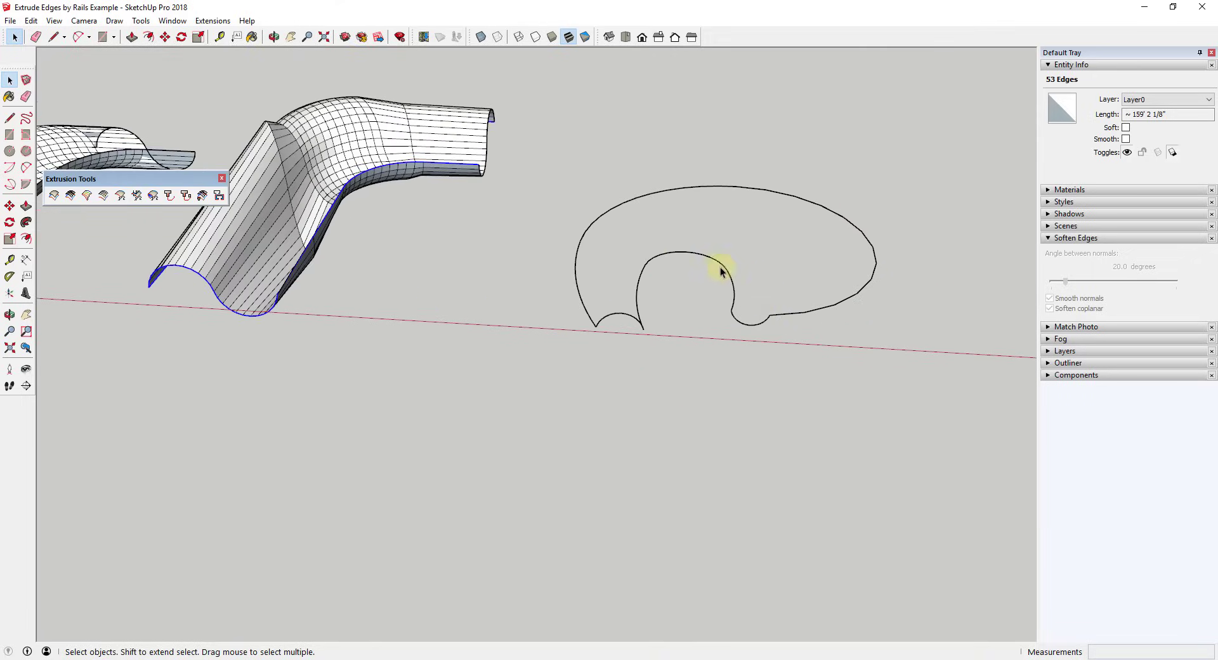
left_click(609, 315)
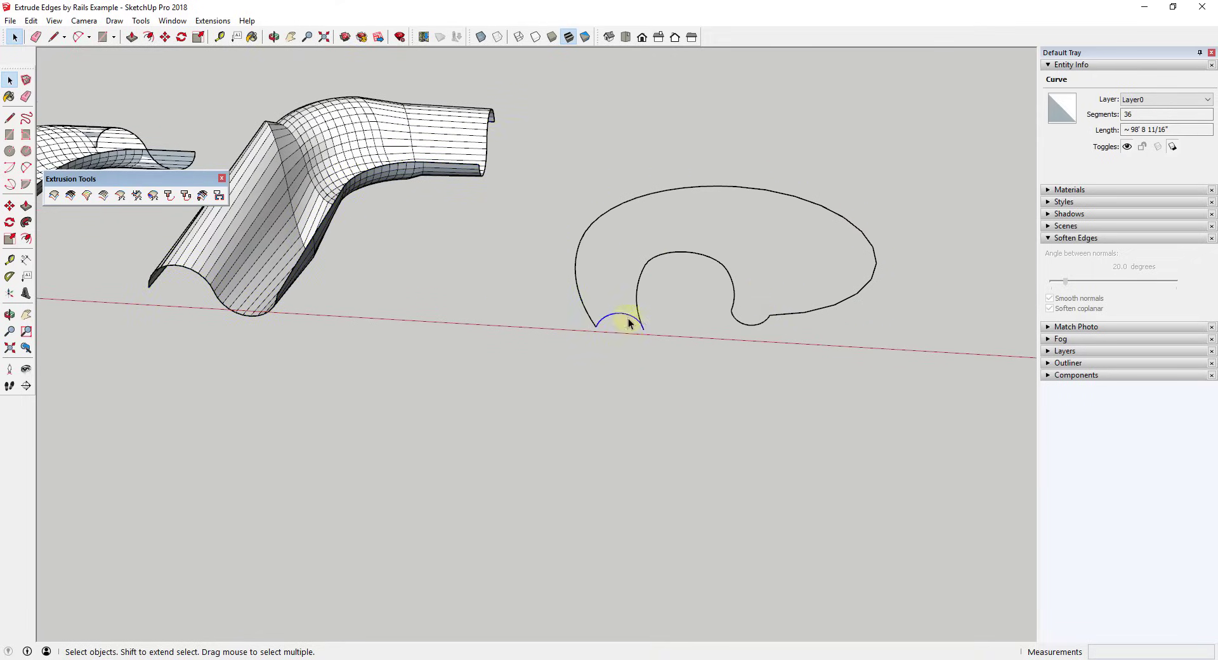
middle_click_drag(628, 321, 751, 311)
mouse_move(657, 245)
middle_mouse_down()
mouse_move(699, 313)
mouse_move(698, 283)
mouse_move(654, 257)
middle_mouse_up()
Sweep the small arc between the outer and inner curled outlines with quad faces, keeping the curves.
left_click(185, 195)
left_click(581, 327)
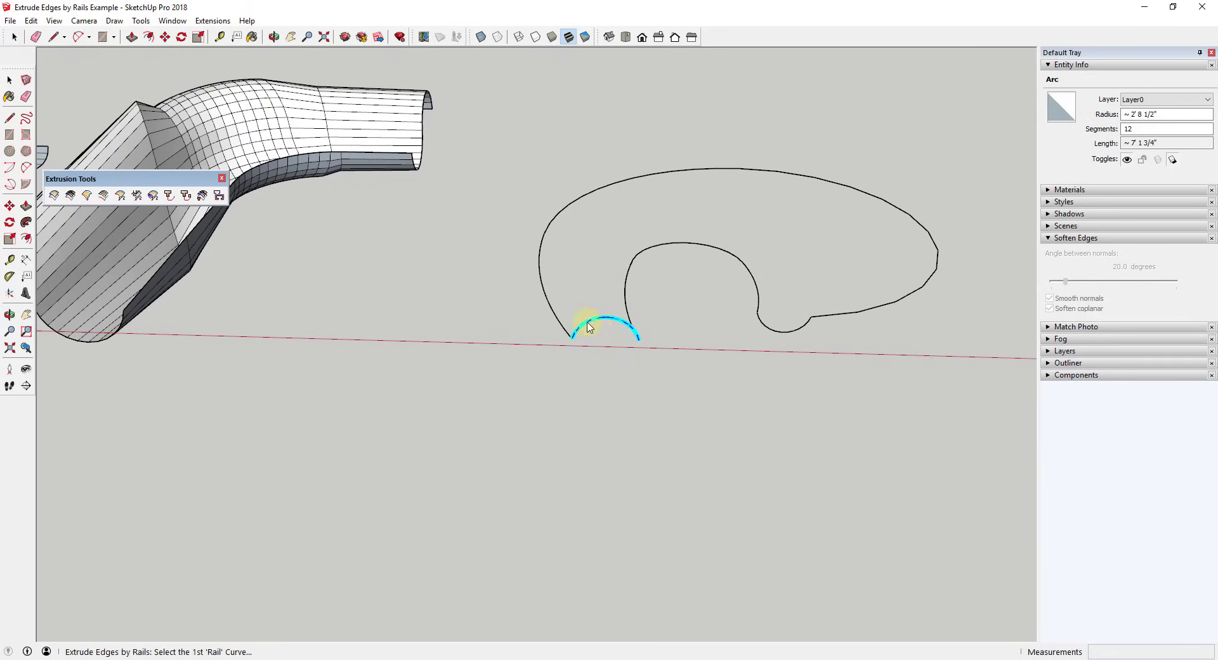
left_click(537, 269)
left_click(771, 332)
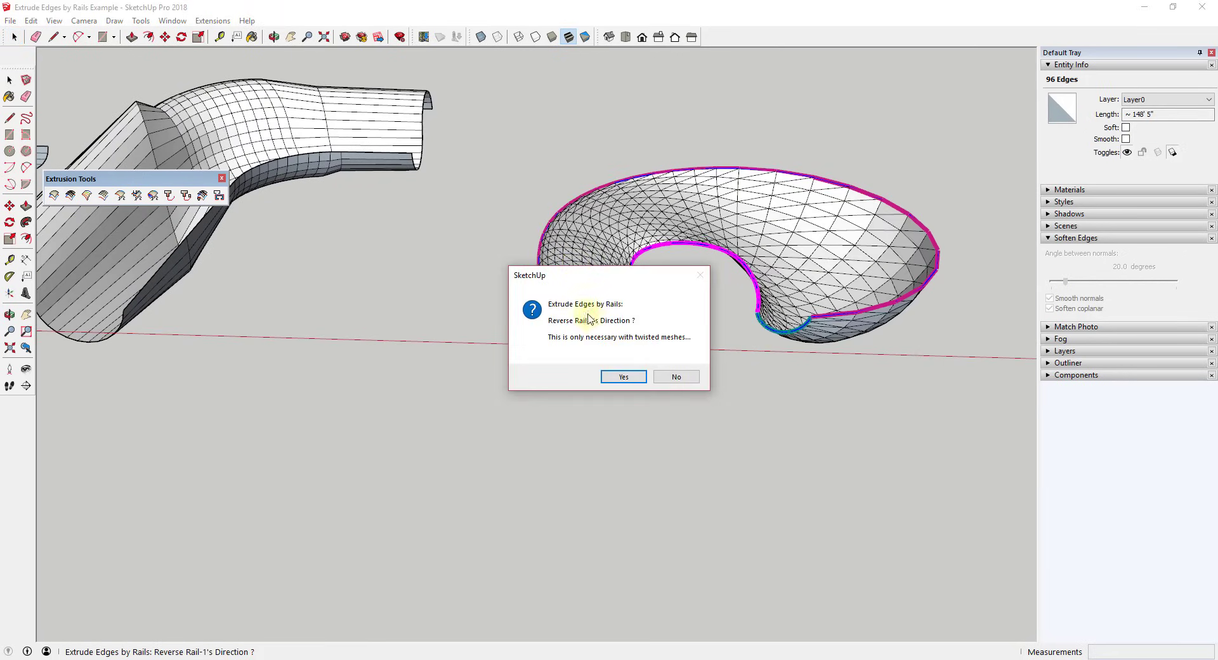
left_click(678, 378)
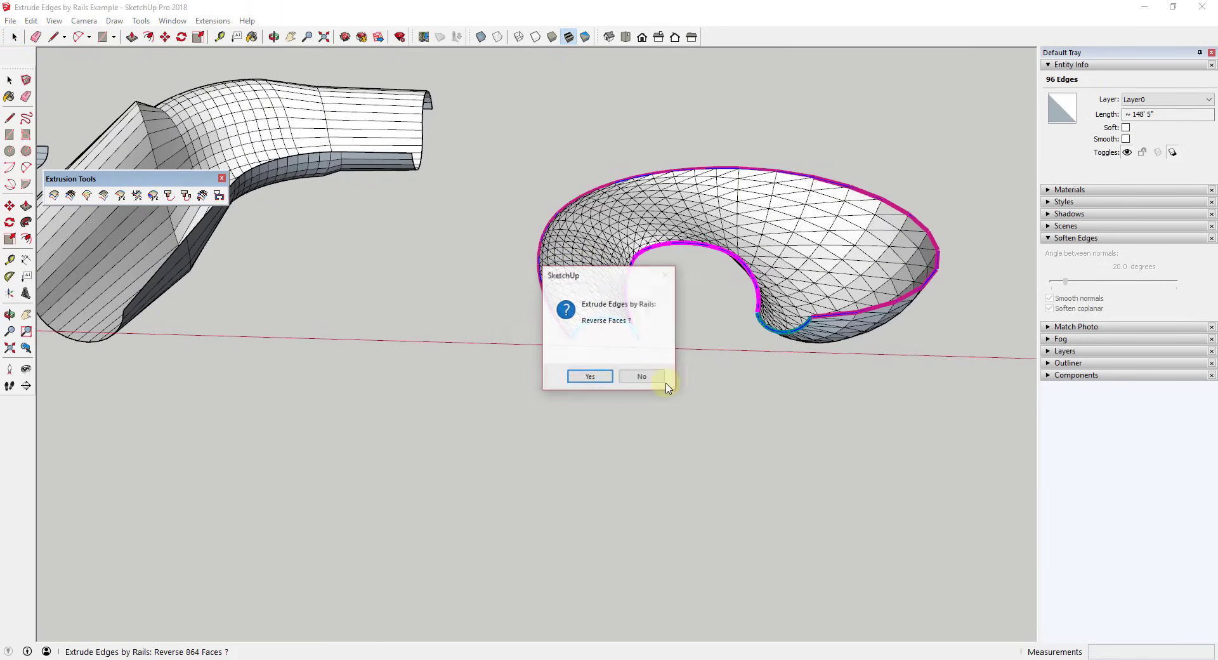
left_click(627, 376)
left_click(590, 376)
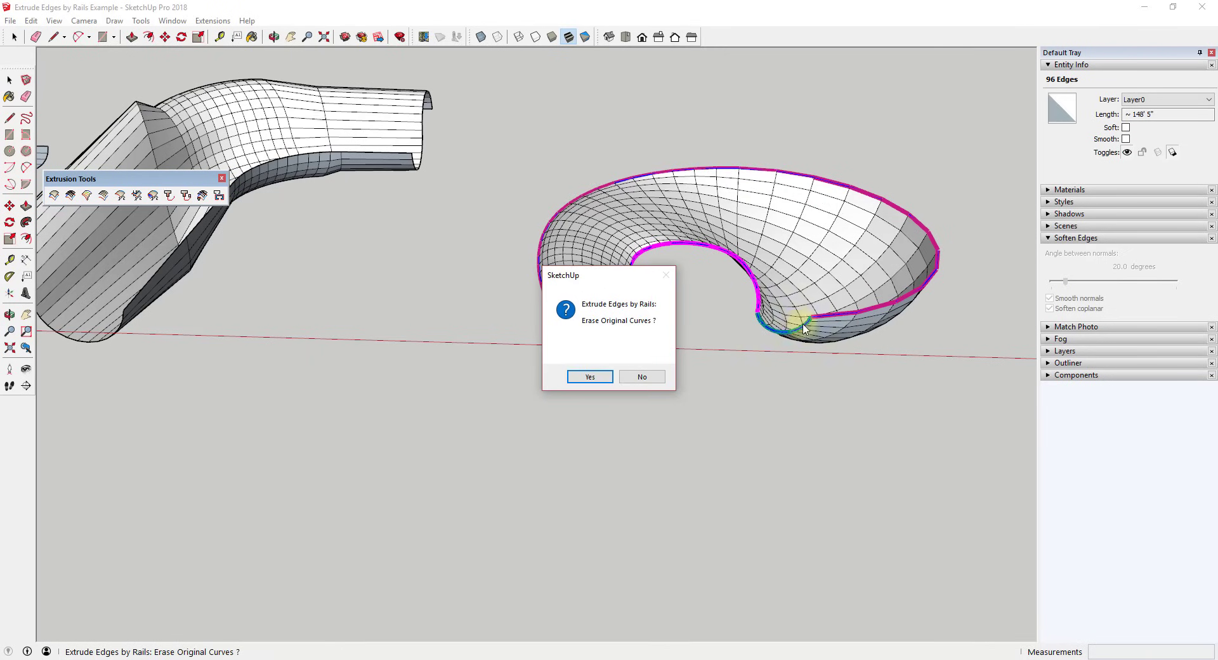
left_click(636, 377)
mouse_move(637, 376)
middle_mouse_down()
mouse_move(735, 394)
mouse_move(361, 286)
mouse_move(688, 179)
mouse_move(805, 304)
middle_mouse_up()
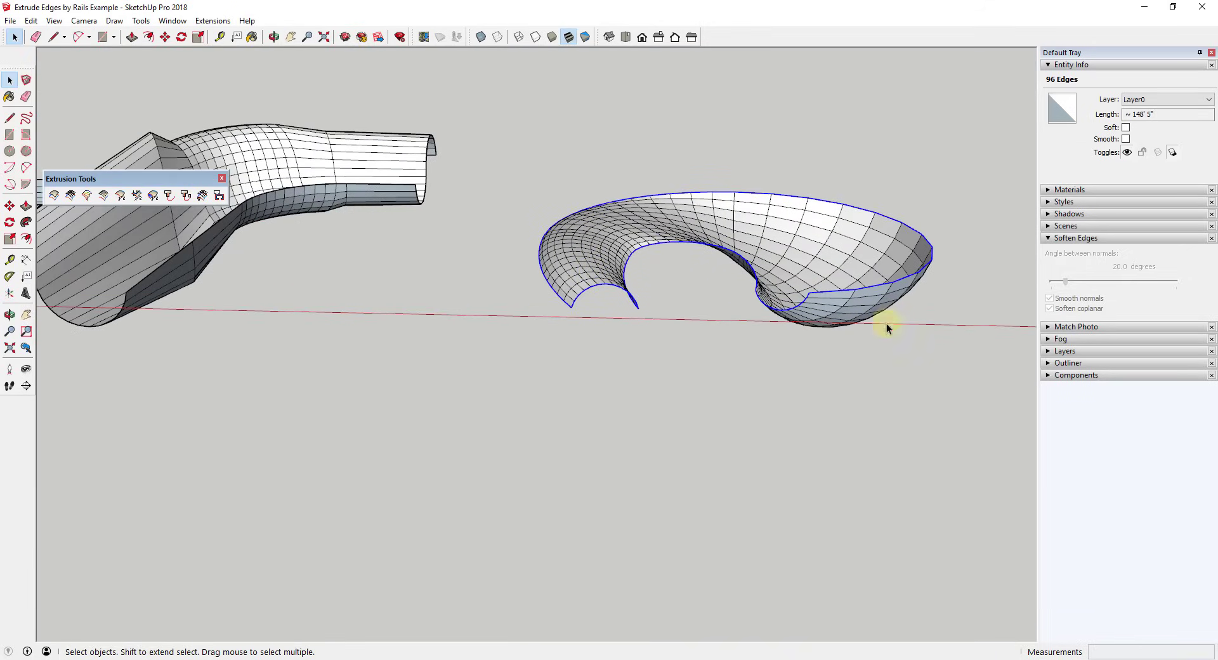